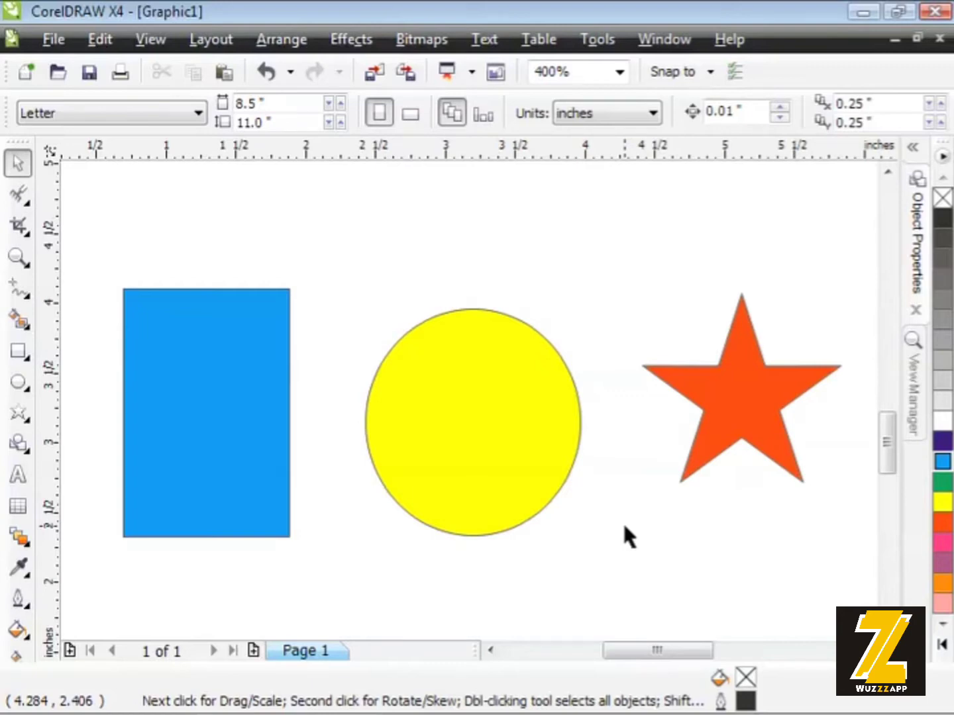
# Open the Fillet/Scallop/Chamfer docker from Window > Dockers.
pyautogui.click(664, 39)
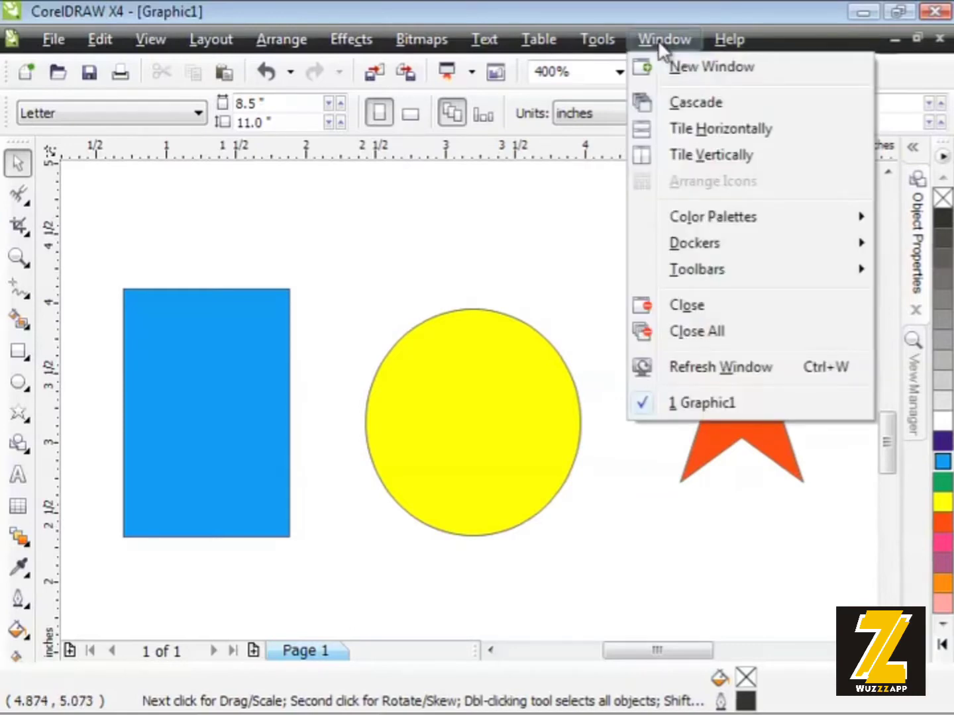
pyautogui.moveTo(659, 249)
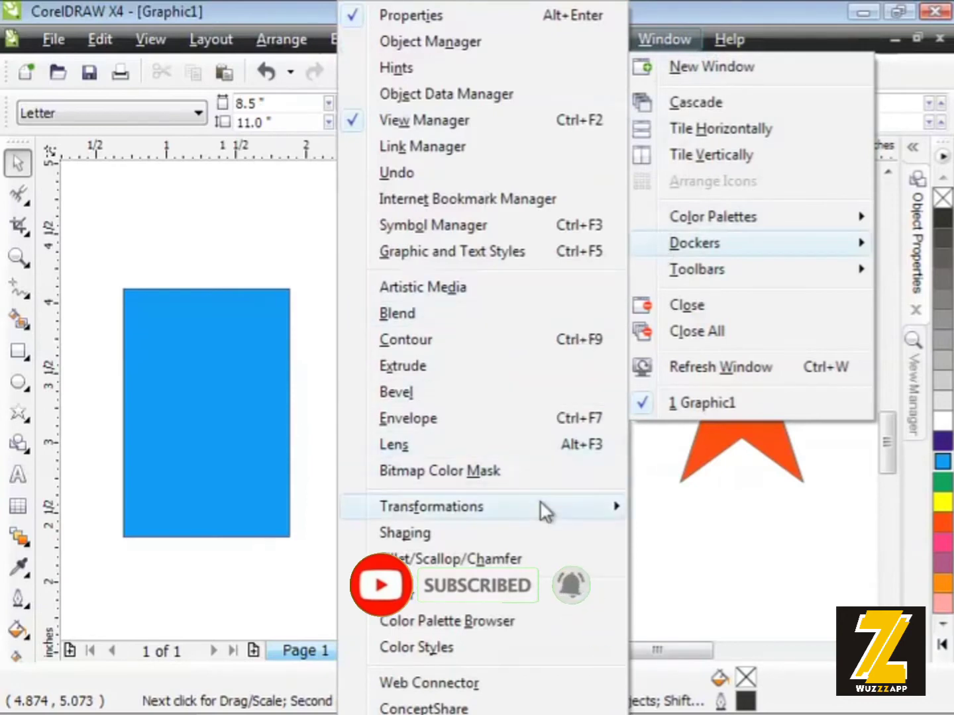
pyautogui.click(534, 561)
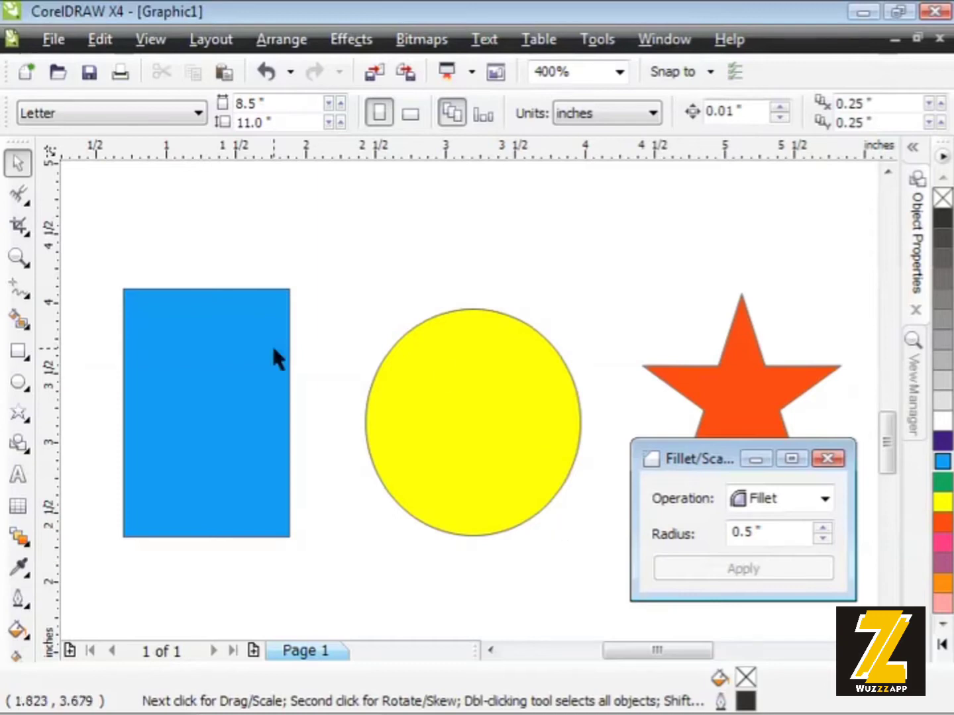
# Move the blue rectangle right to 2.22", 3.295" and drag the yellow circle off the top-right edge.
pyautogui.click(214, 345)
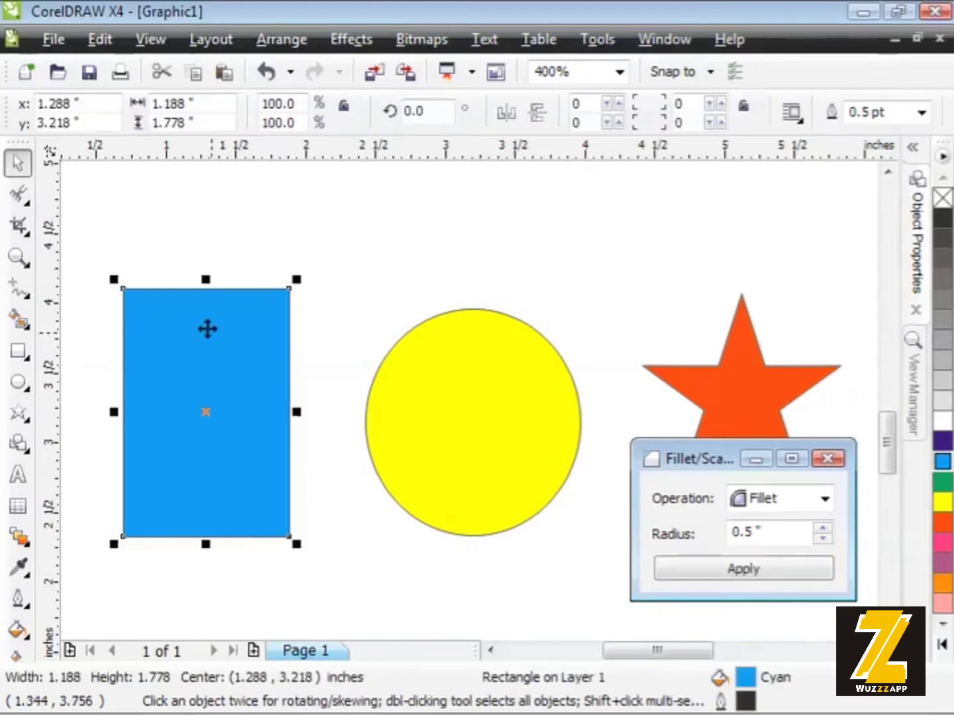
pyautogui.moveTo(206, 370); pyautogui.dragTo(245, 368)
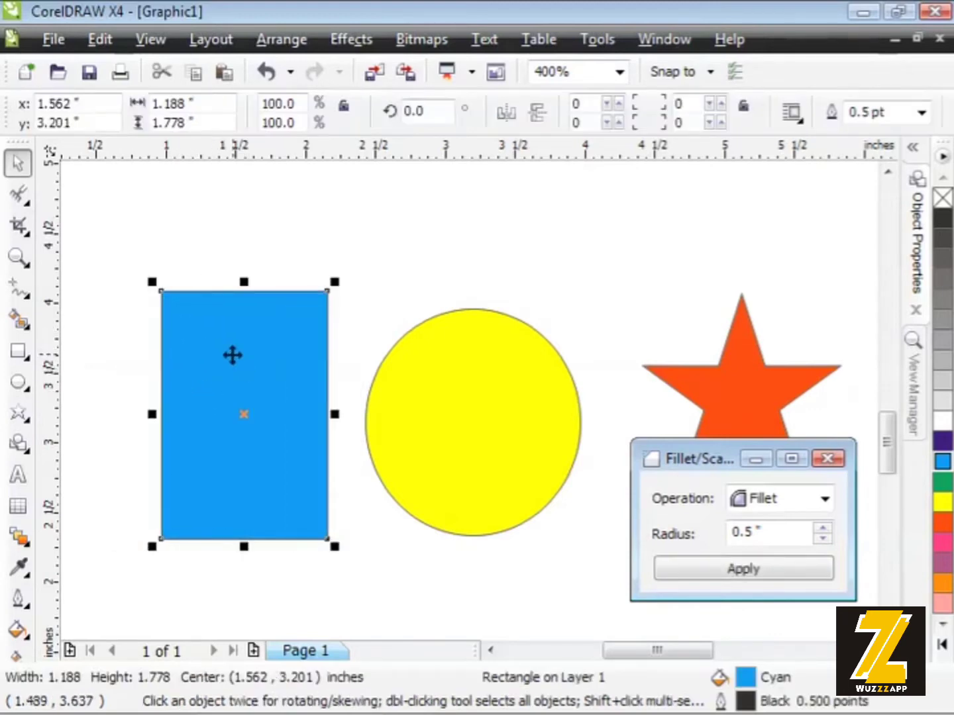
pyautogui.click(437, 463)
pyautogui.moveTo(437, 463); pyautogui.dragTo(845, 184)
pyautogui.click(257, 371)
pyautogui.moveTo(258, 371); pyautogui.dragTo(338, 351)
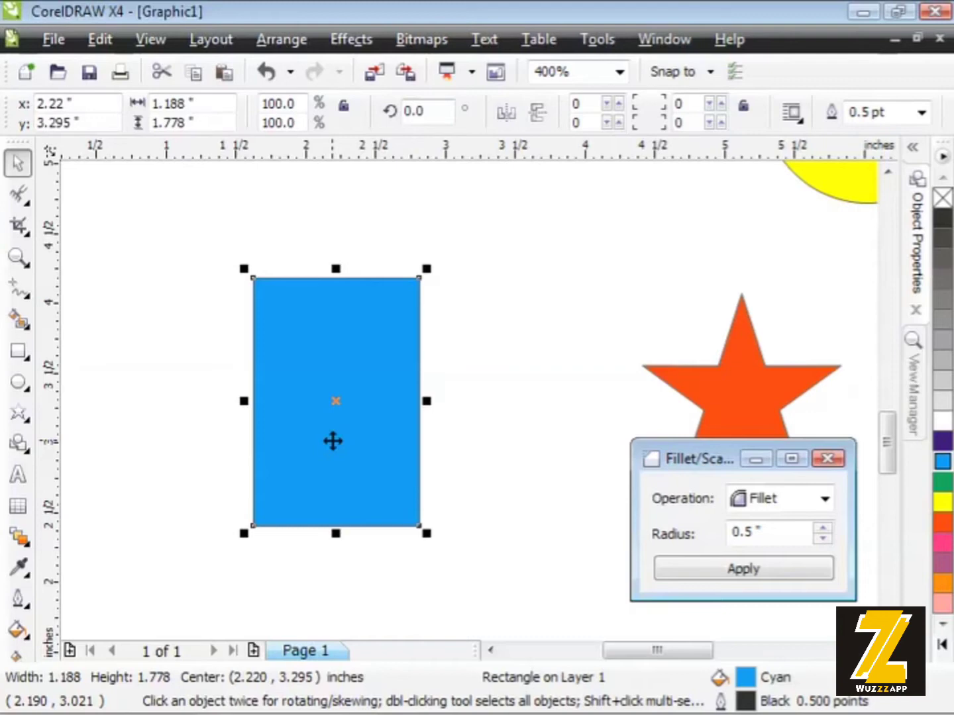
# Convert the blue rectangle to curves, nudge it down, and place the corner docker beside it.
pyautogui.click(278, 44)
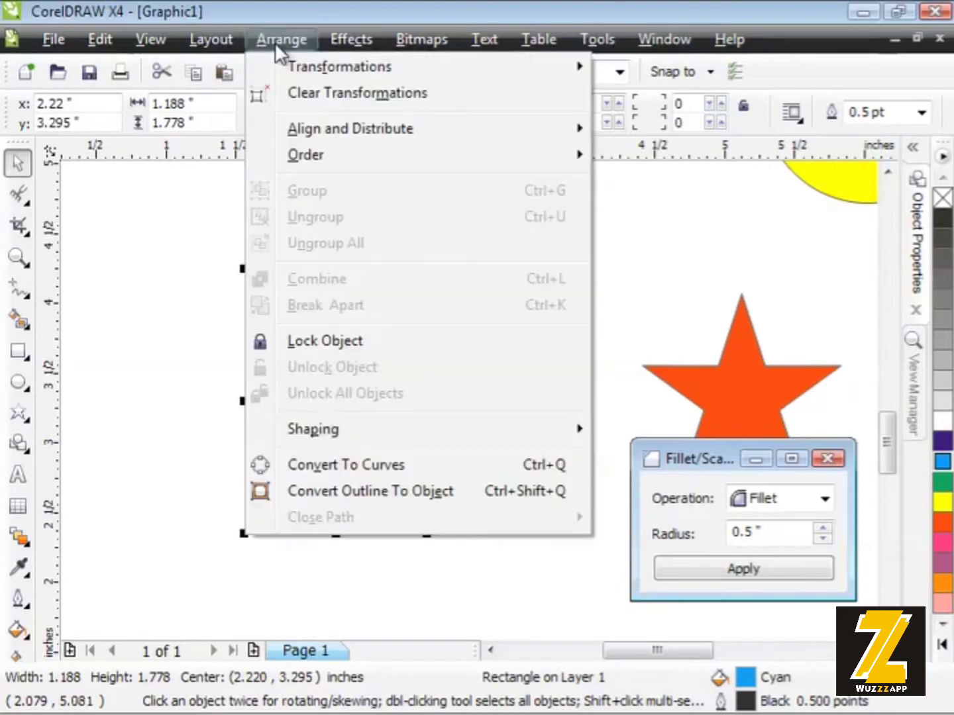
pyautogui.click(296, 468)
pyautogui.moveTo(300, 422); pyautogui.dragTo(299, 432)
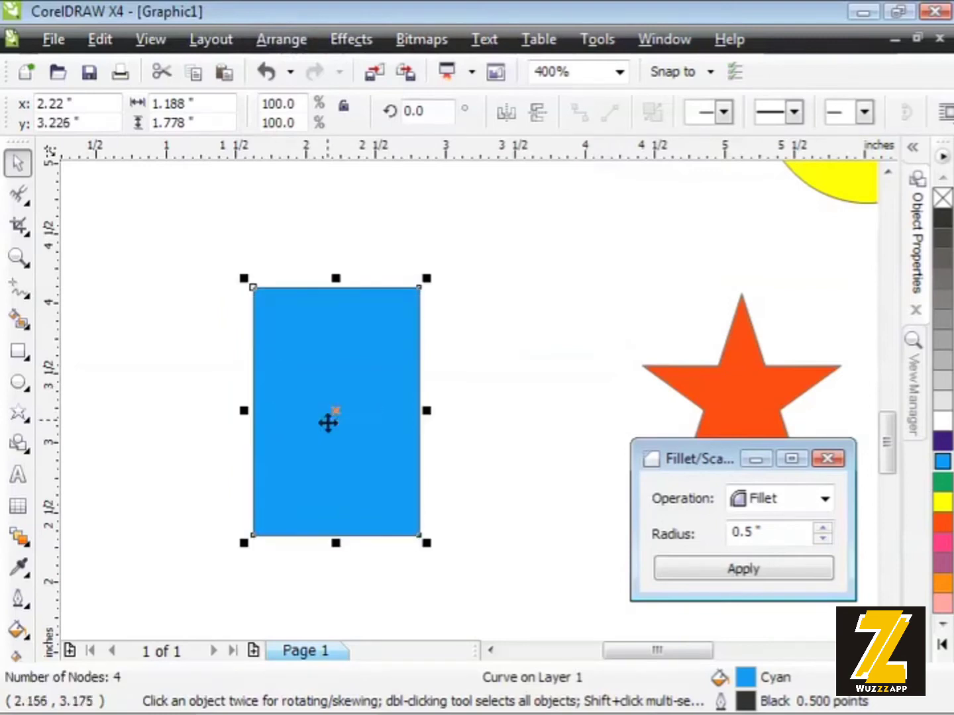
pyautogui.moveTo(710, 460); pyautogui.dragTo(587, 283)
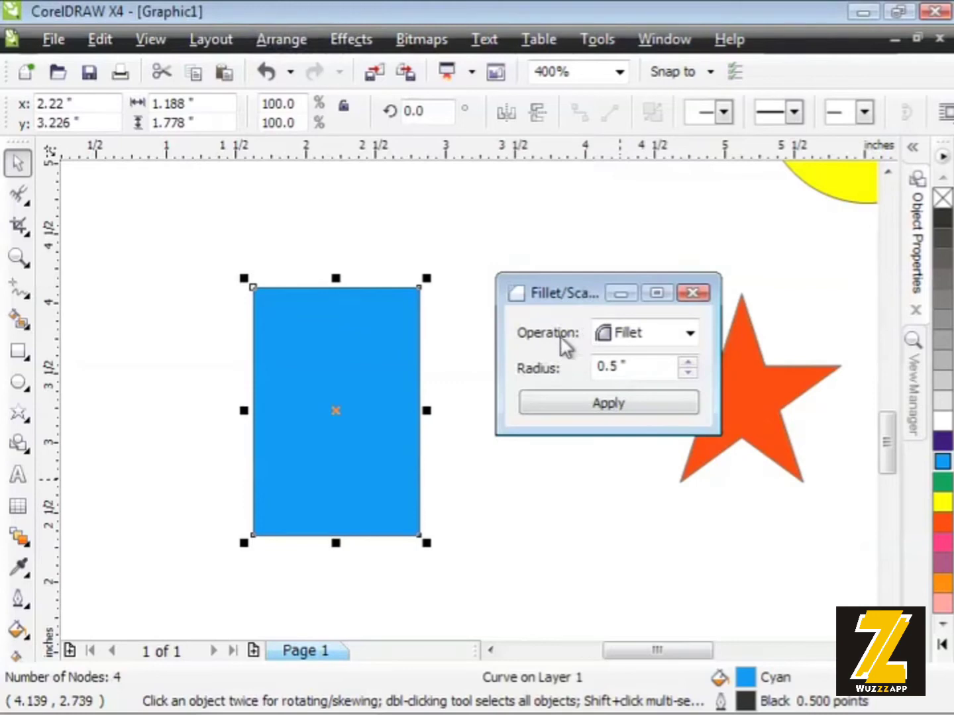
pyautogui.click(691, 336)
pyautogui.click(693, 337)
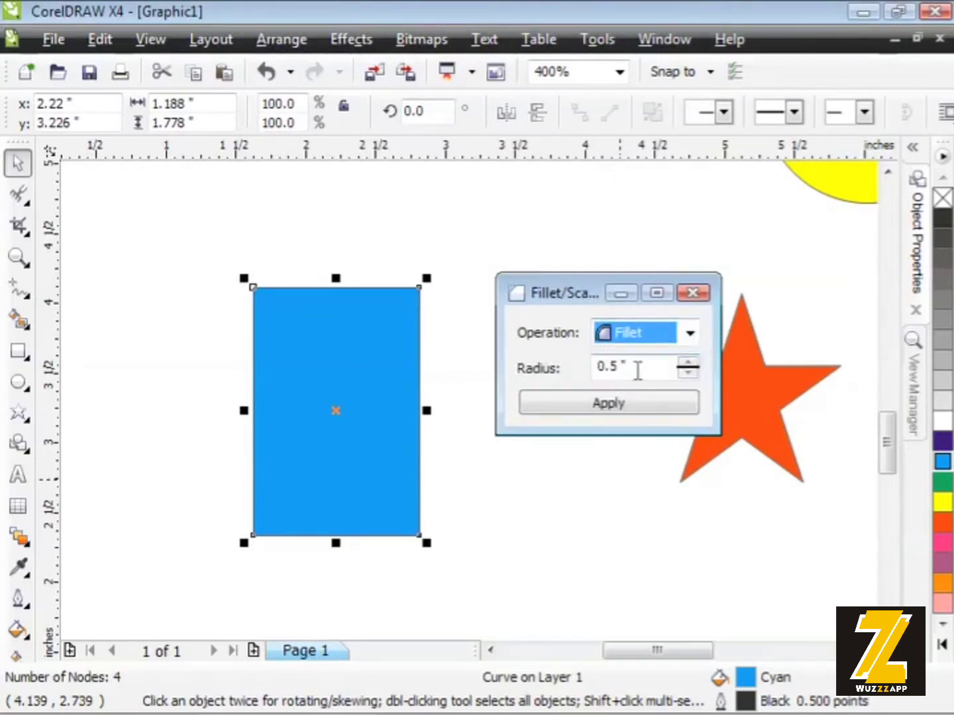
pyautogui.moveTo(637, 369); pyautogui.dragTo(582, 369)
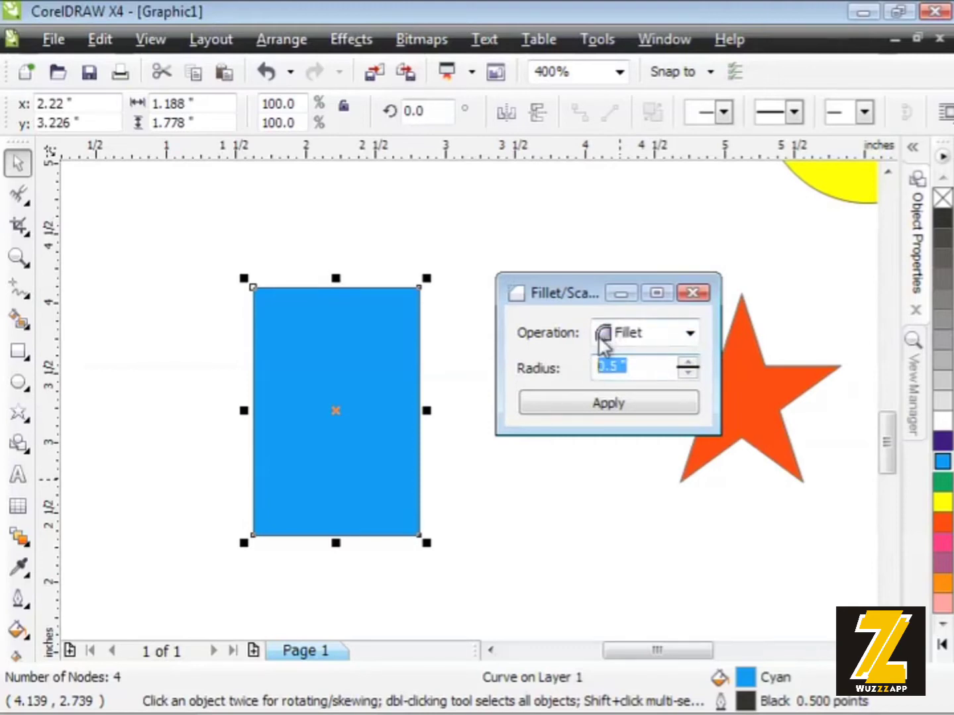
pyautogui.click(610, 367)
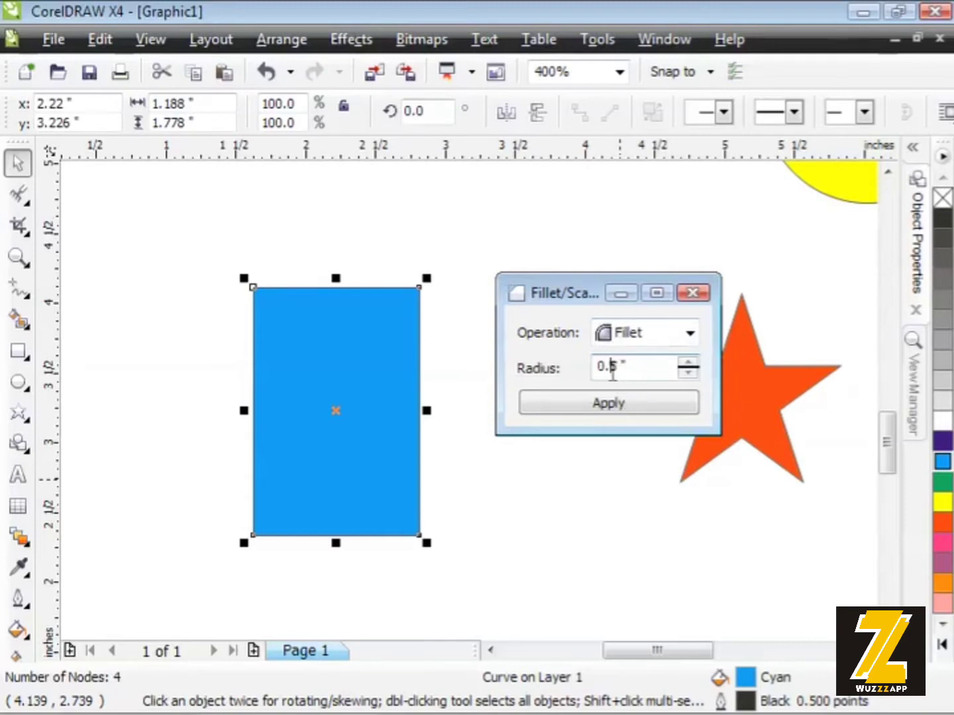
pyautogui.moveTo(617, 367); pyautogui.dragTo(612, 367)
pyautogui.write('25')
pyautogui.click(633, 403)
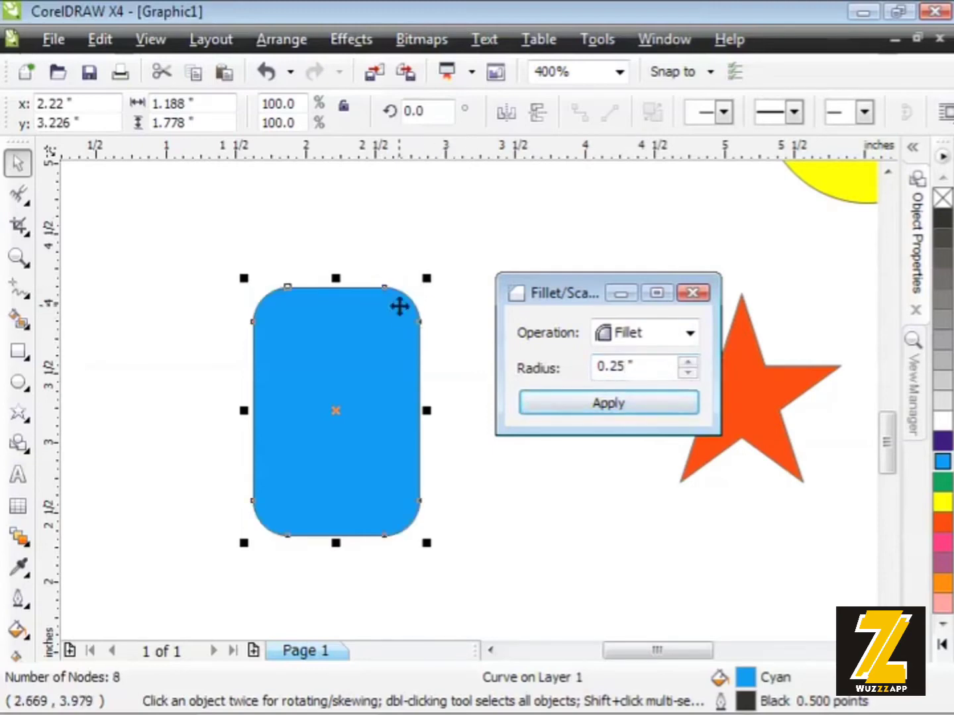
pyautogui.click(450, 343)
pyautogui.click(402, 323)
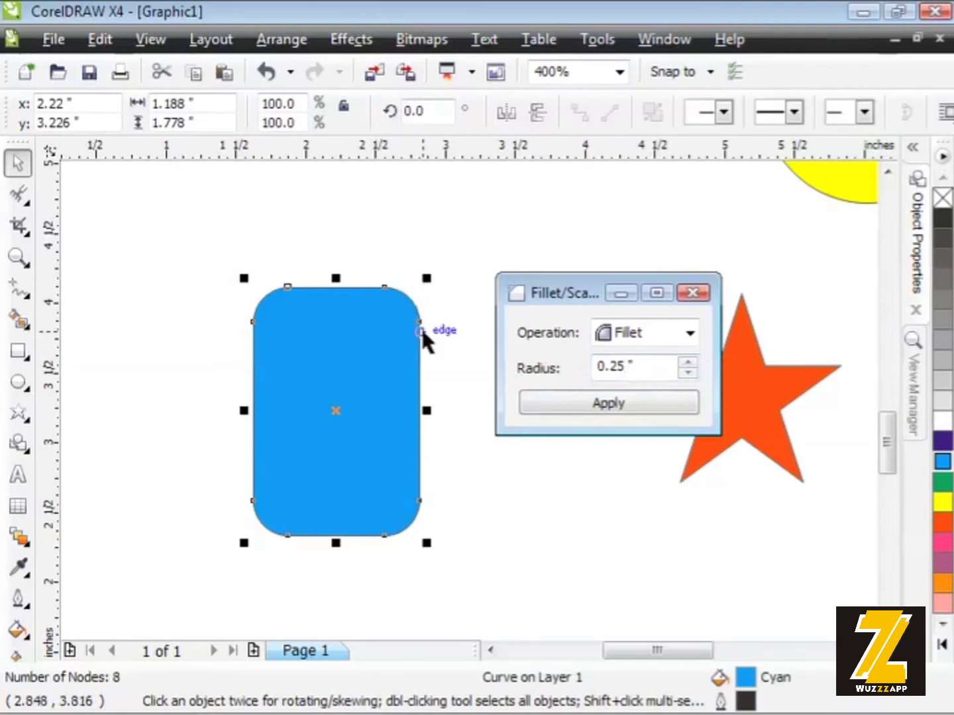
pyautogui.hotkey('ctrl', 'z')
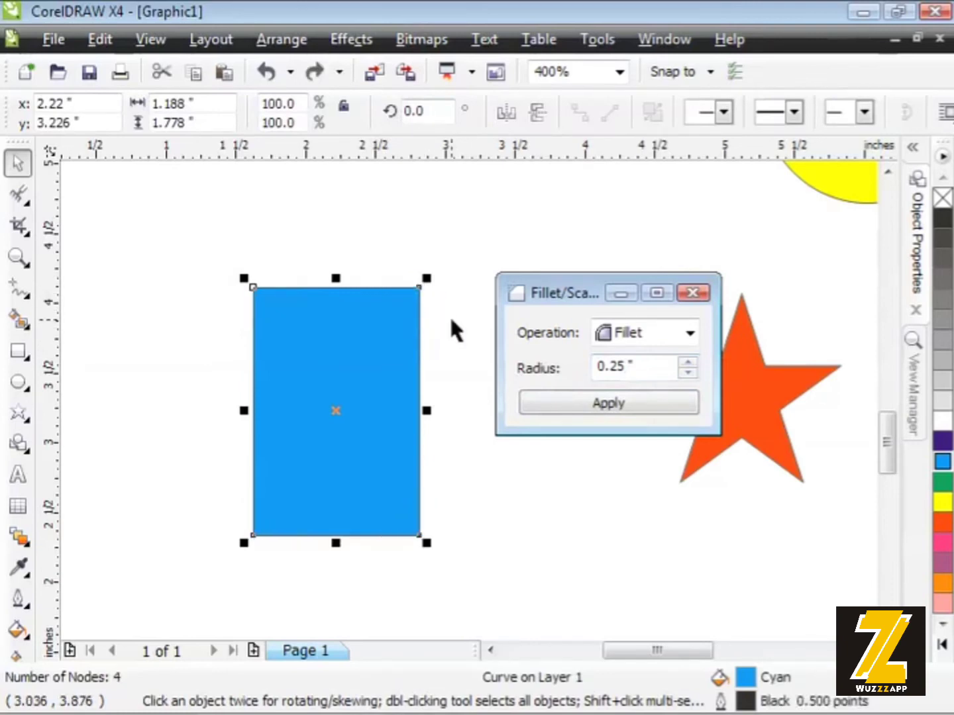
pyautogui.click(616, 367)
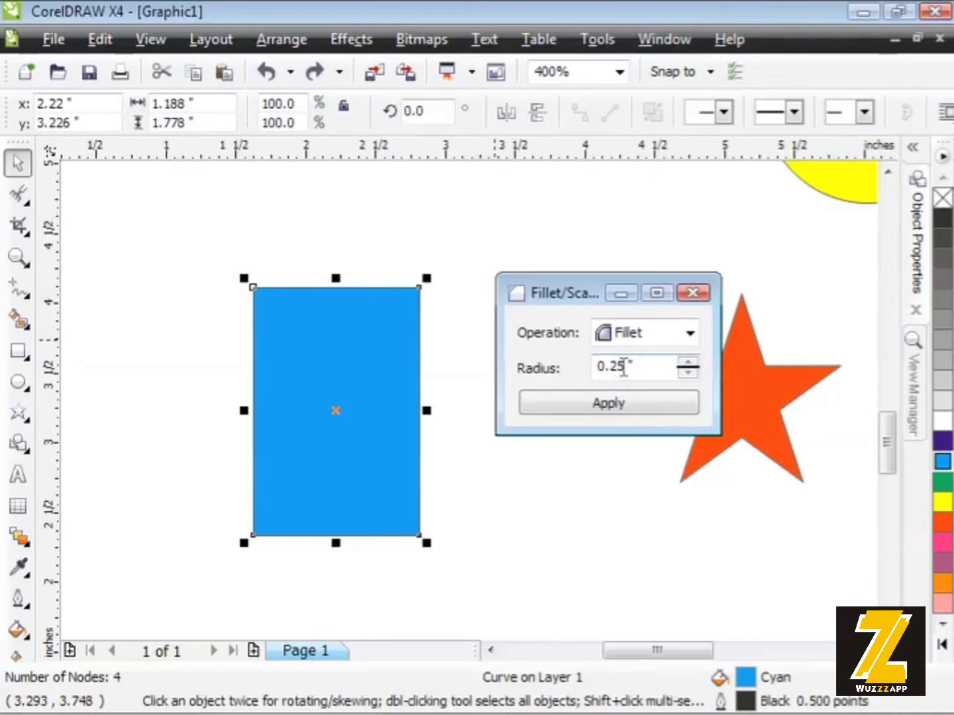
pyautogui.moveTo(612, 367); pyautogui.dragTo(621, 369)
pyautogui.write('5')
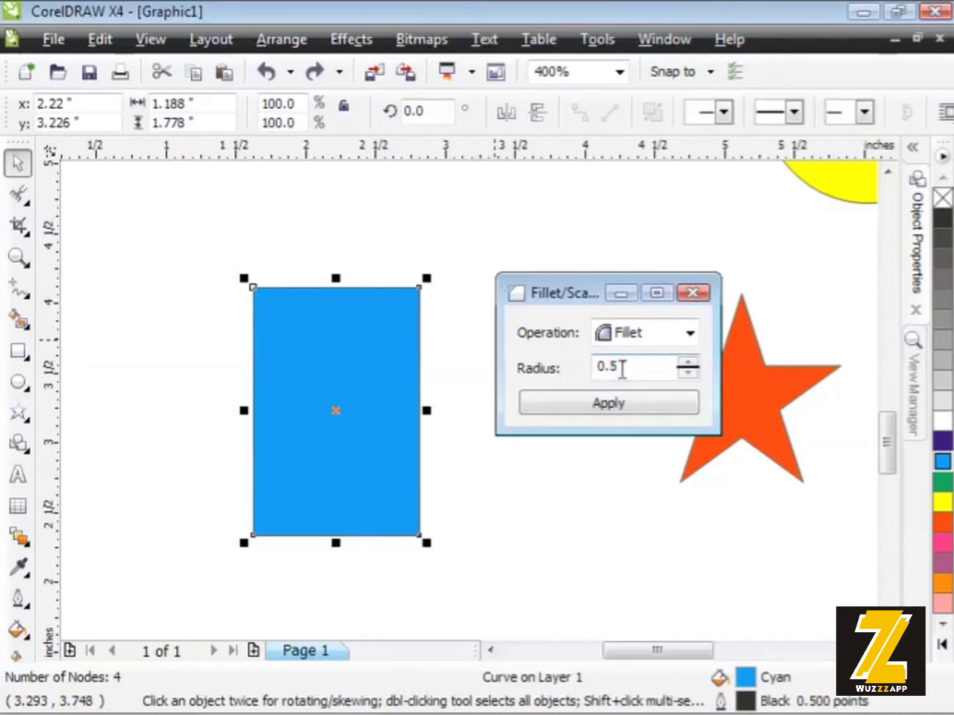
pyautogui.click(616, 405)
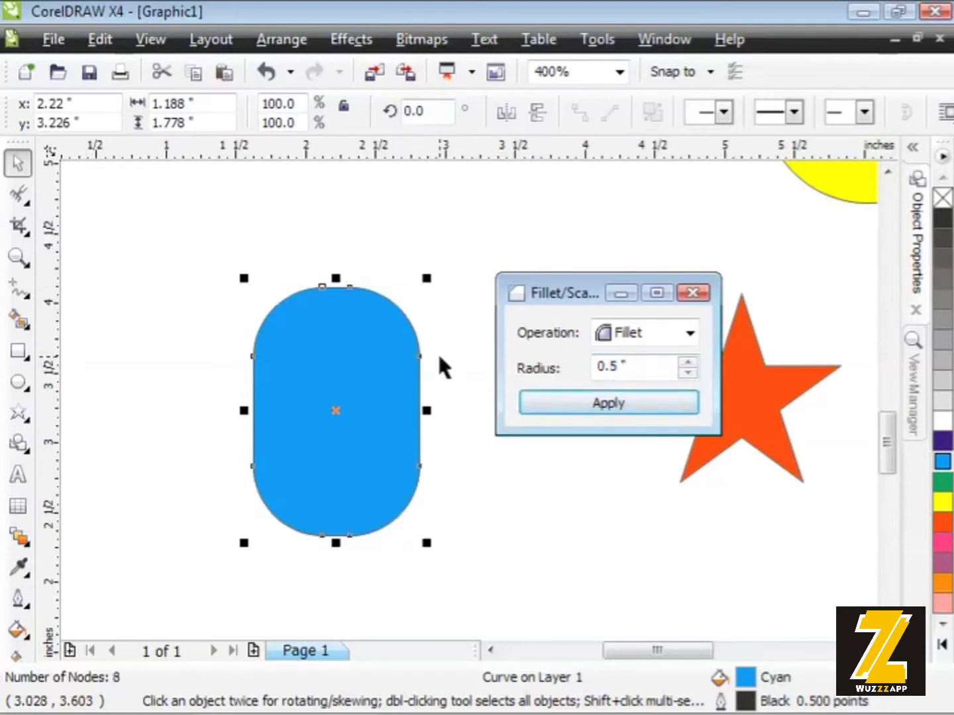
pyautogui.hotkey('ctrl', 'z')
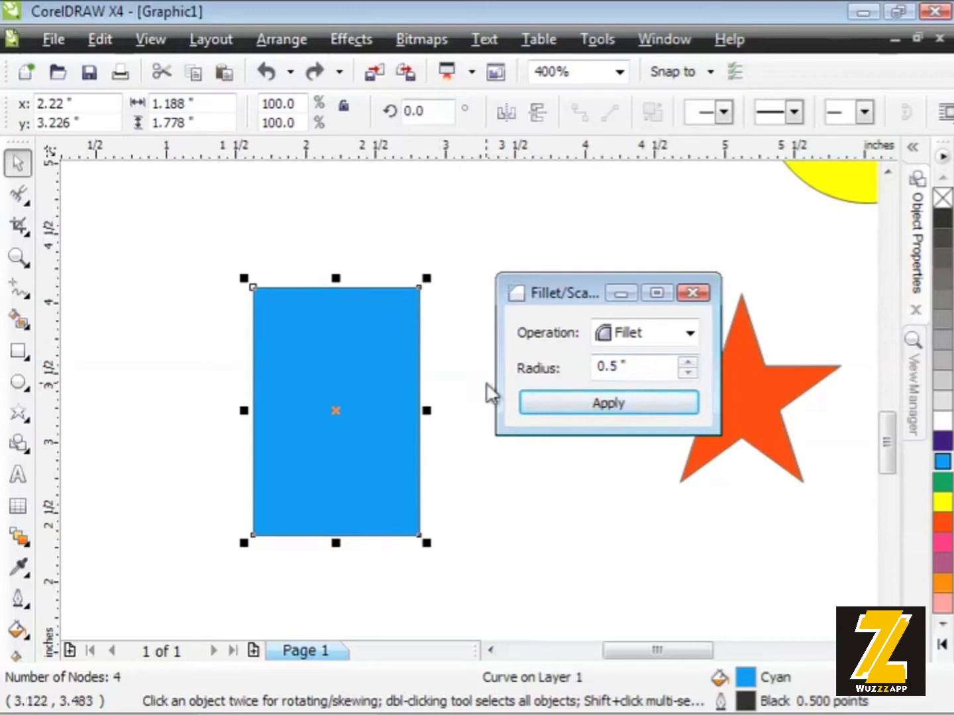
# Scallop the rectangle's corners with a 0.5" radius, then undo it.
pyautogui.click(689, 333)
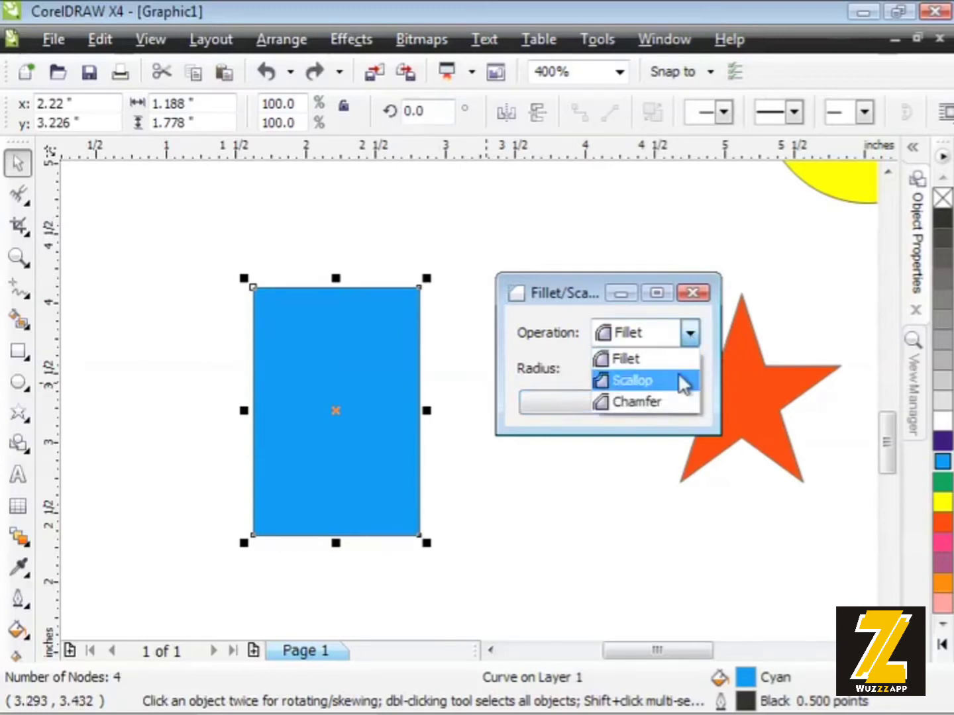
pyautogui.click(683, 381)
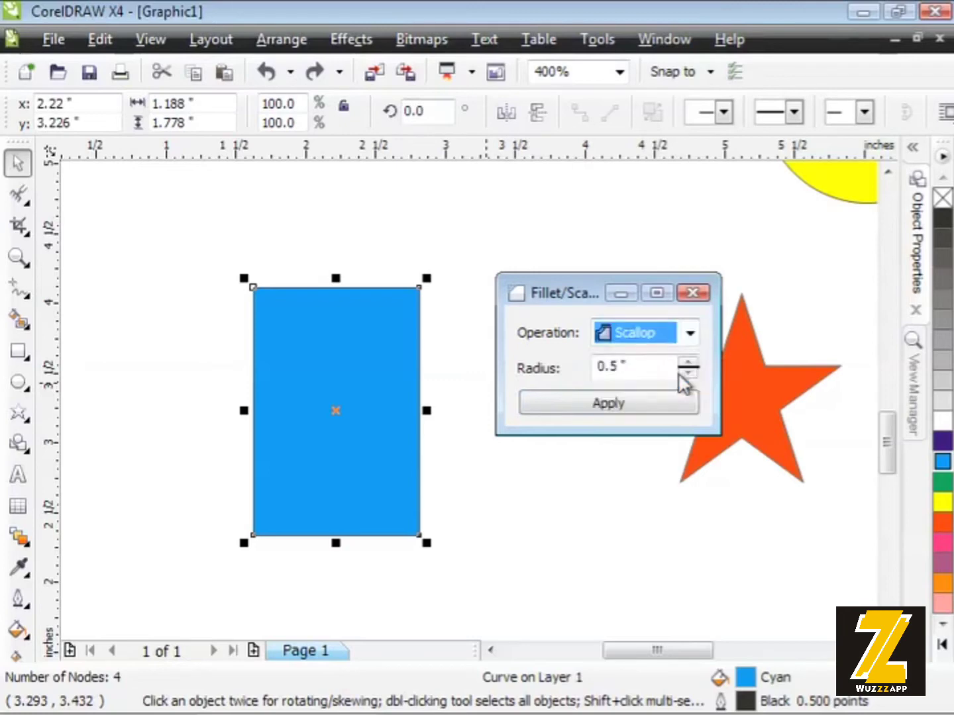
pyautogui.doubleClick(628, 367)
pyautogui.click(639, 368)
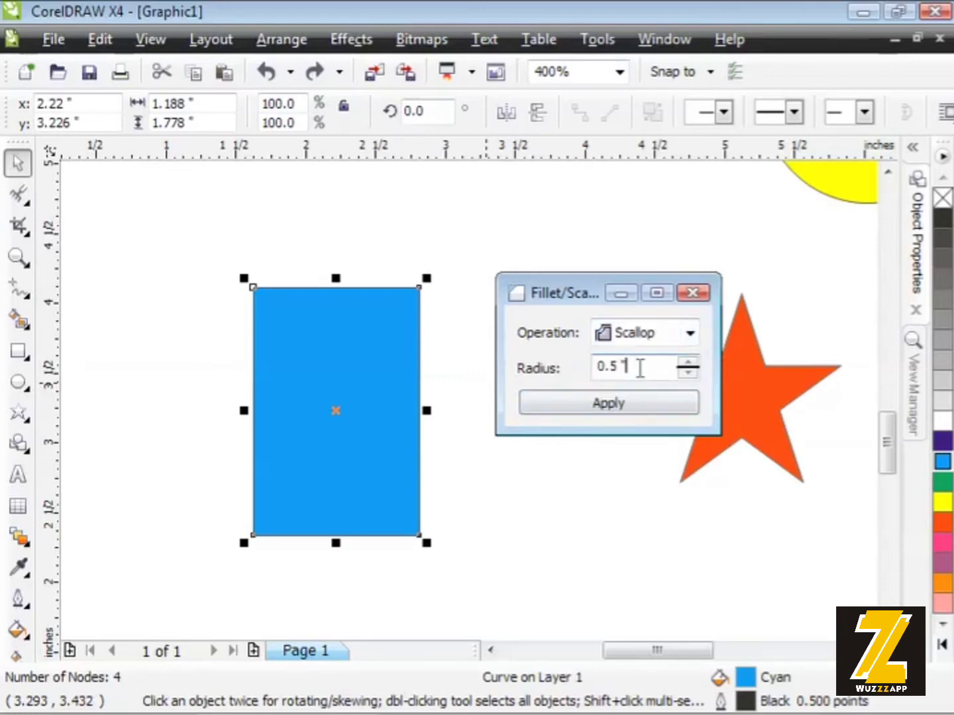
pyautogui.click(555, 402)
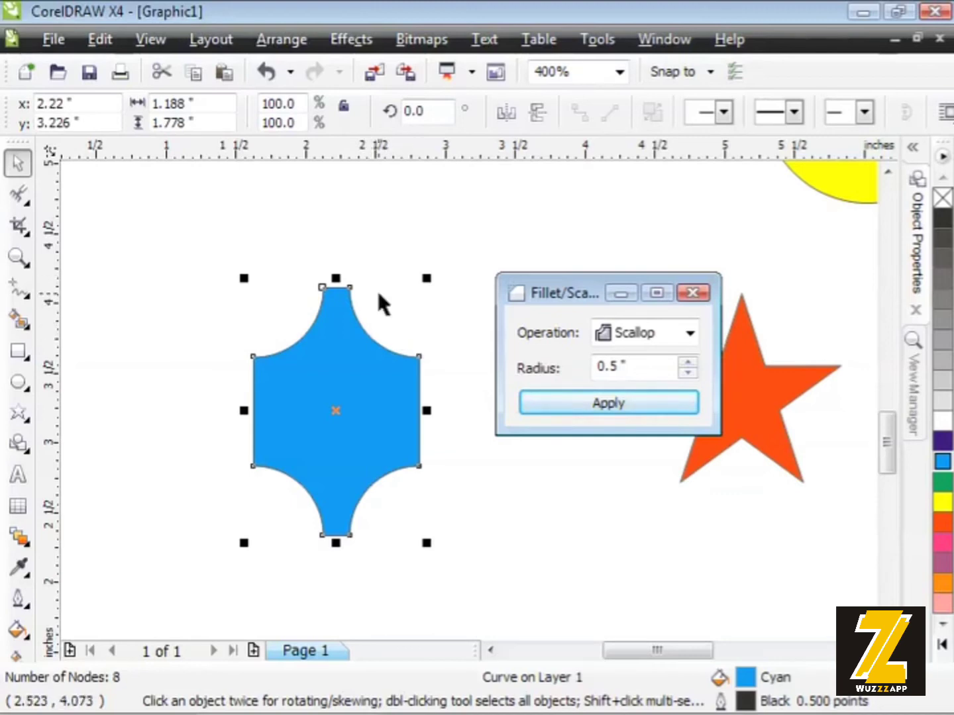
pyautogui.hotkey('ctrl', 'z')
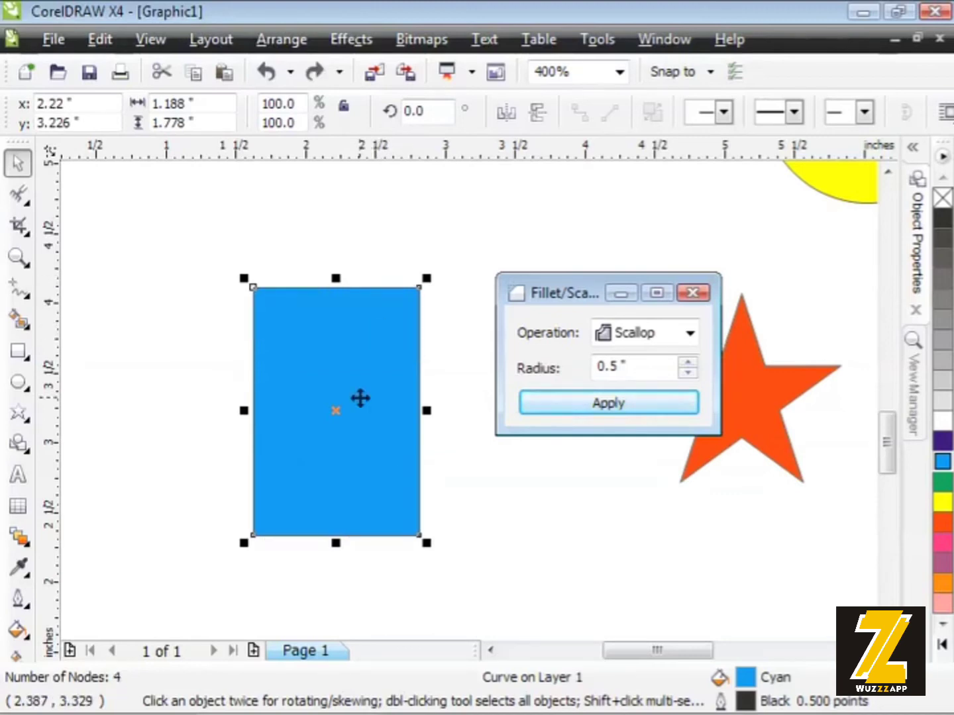
# Reapply the scallop to the rectangle with a 0.25" radius.
pyautogui.click(610, 366)
pyautogui.write('2')
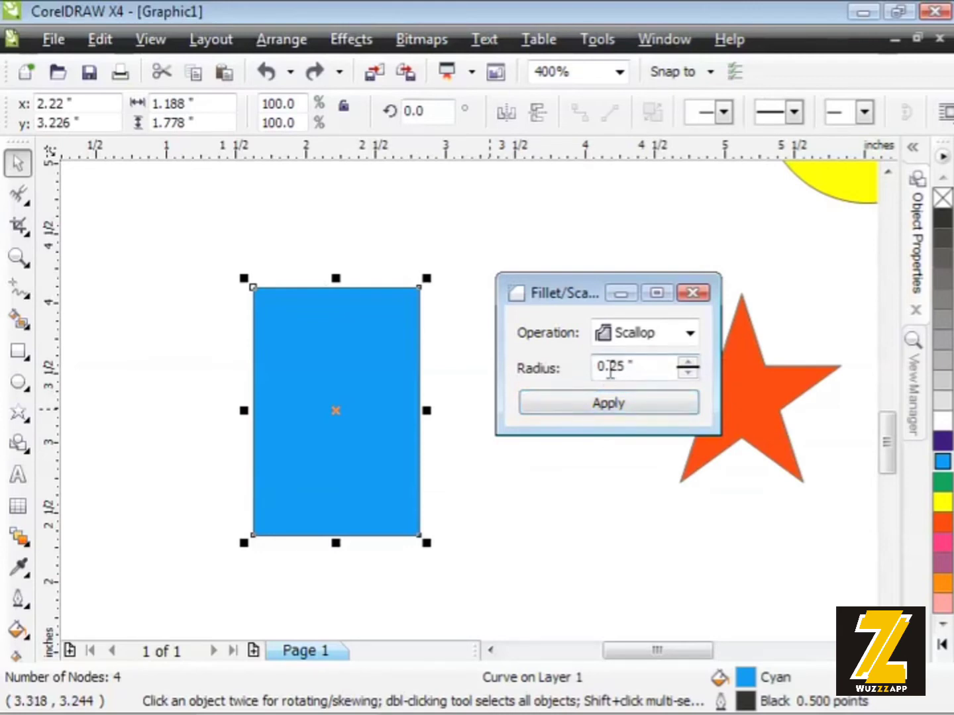
pyautogui.click(546, 400)
pyautogui.click(445, 380)
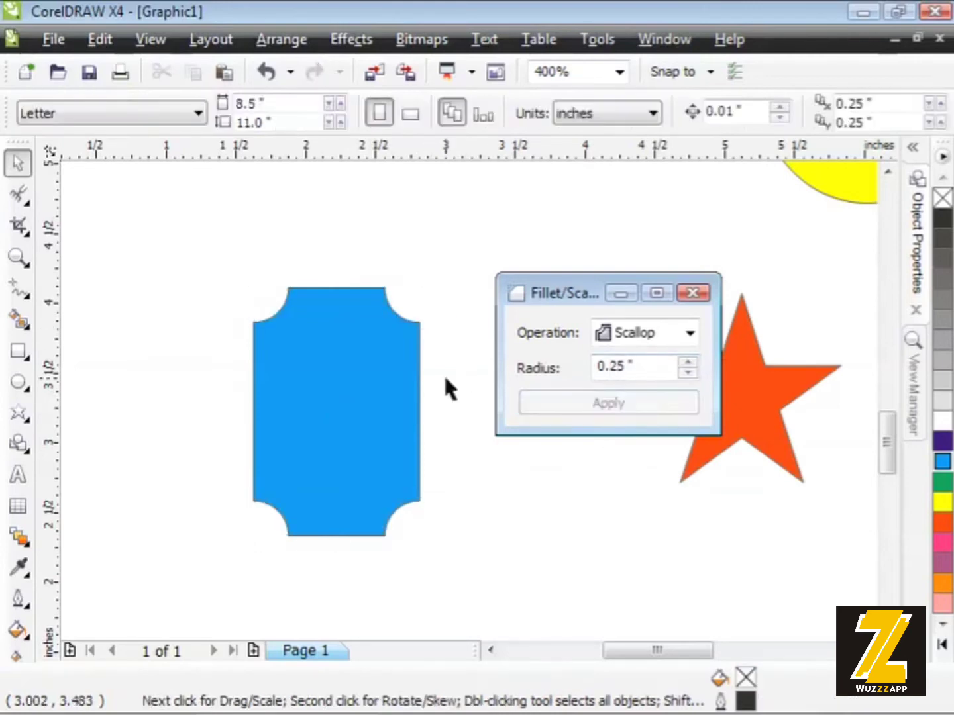
# Rotate the scalloped shape a quarter turn and move it, then undo back to the plain rectangle.
pyautogui.click(378, 375)
pyautogui.click(356, 467)
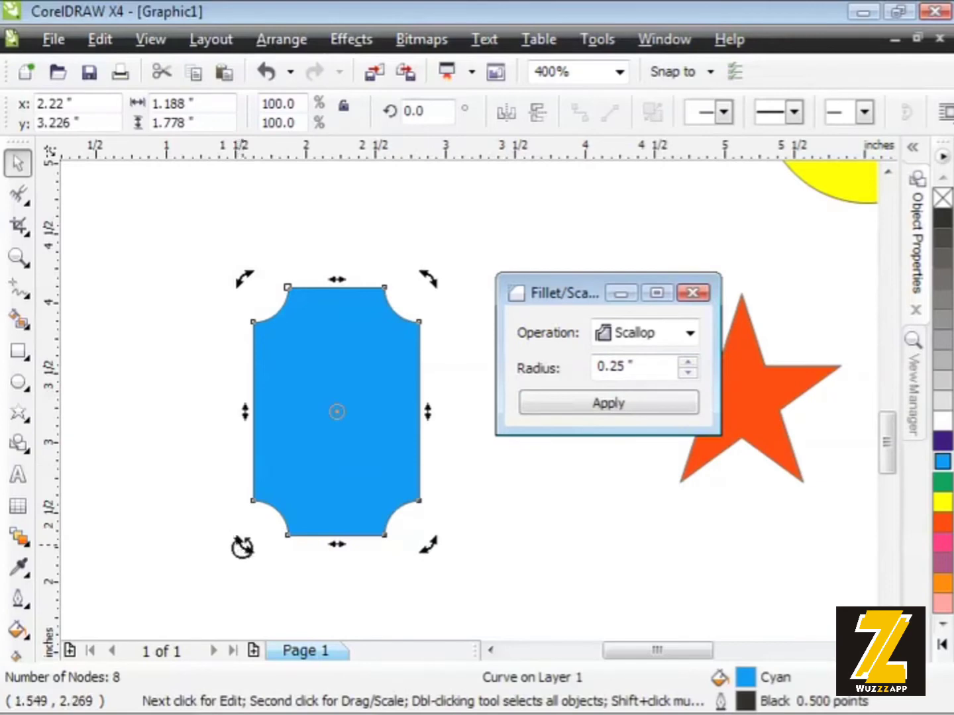
pyautogui.moveTo(242, 547); pyautogui.dragTo(169, 308)
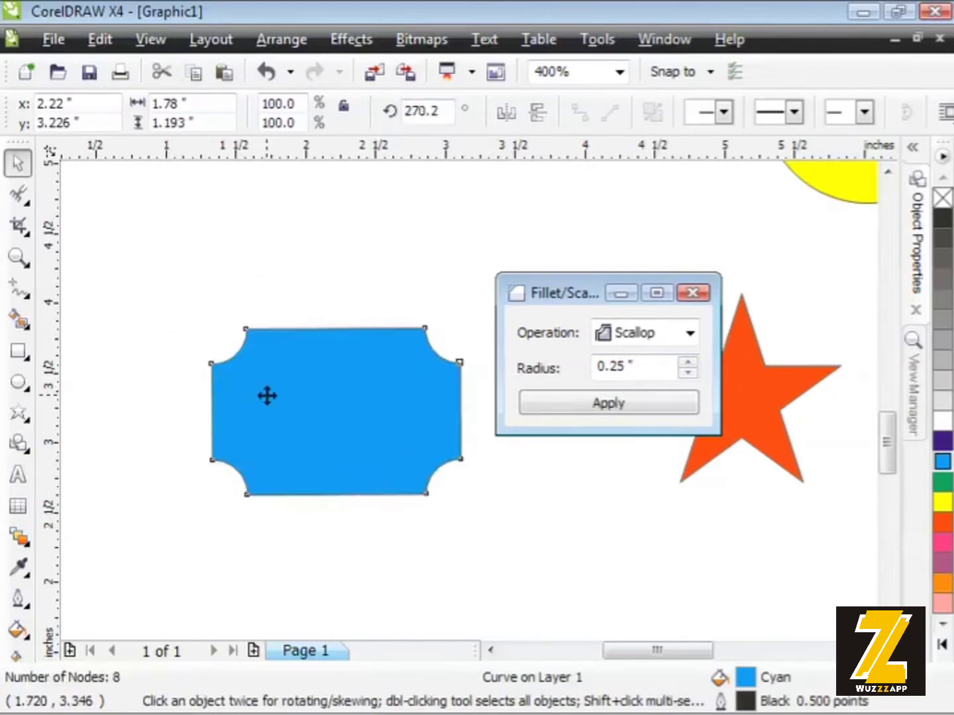
pyautogui.moveTo(267, 395); pyautogui.dragTo(235, 388)
pyautogui.click(247, 278)
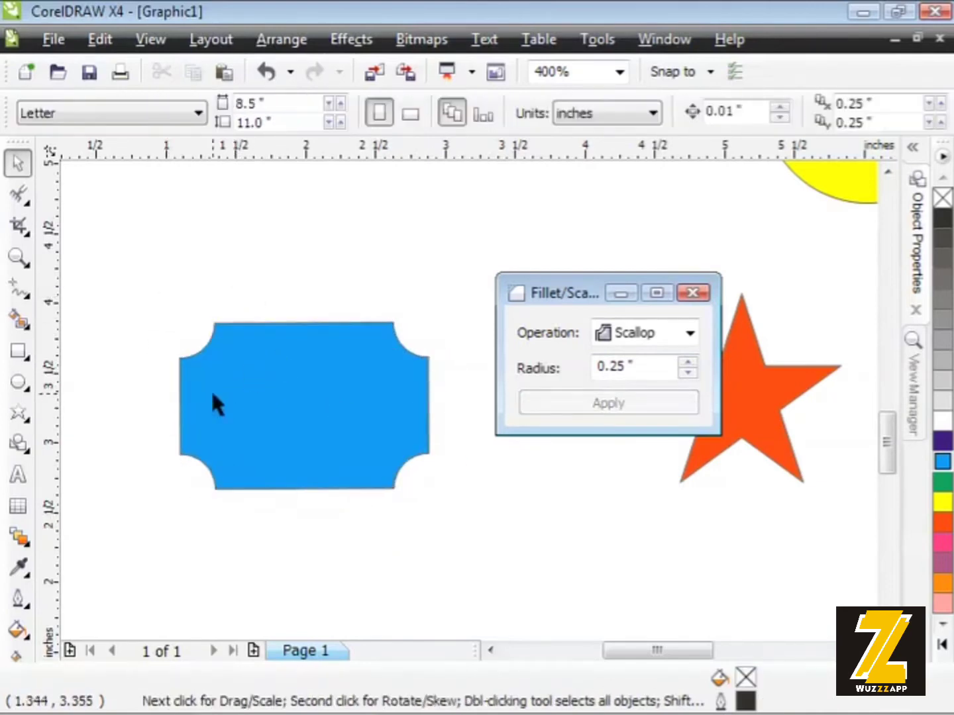
pyautogui.click(309, 397)
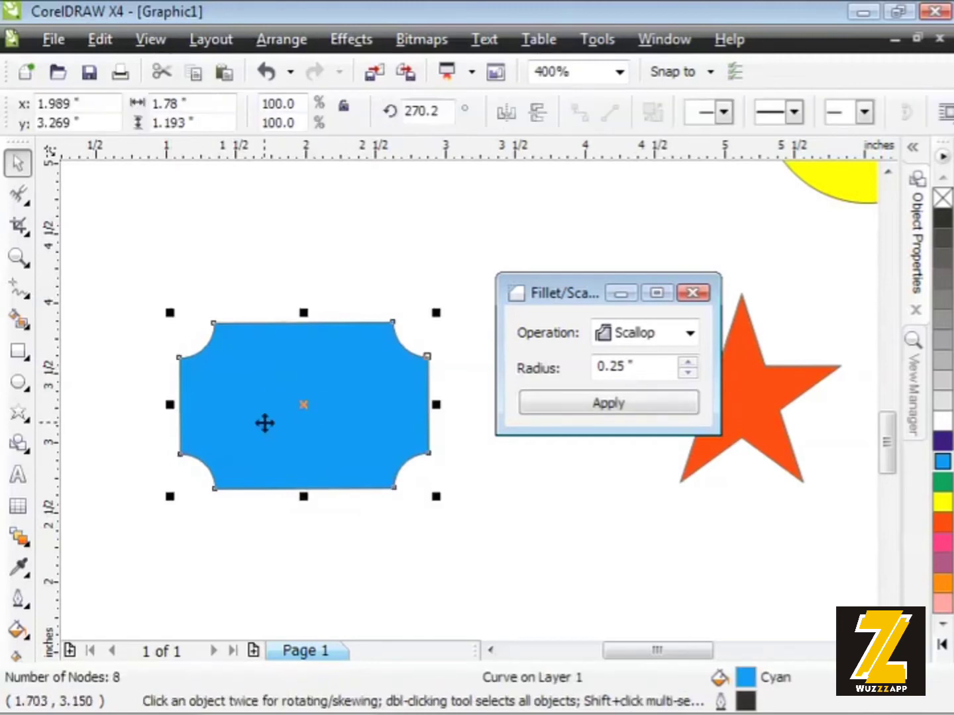
pyautogui.moveTo(265, 424); pyautogui.dragTo(264, 392)
pyautogui.hotkey('ctrl', 'z')
pyautogui.hotkey('ctrl', 'z')
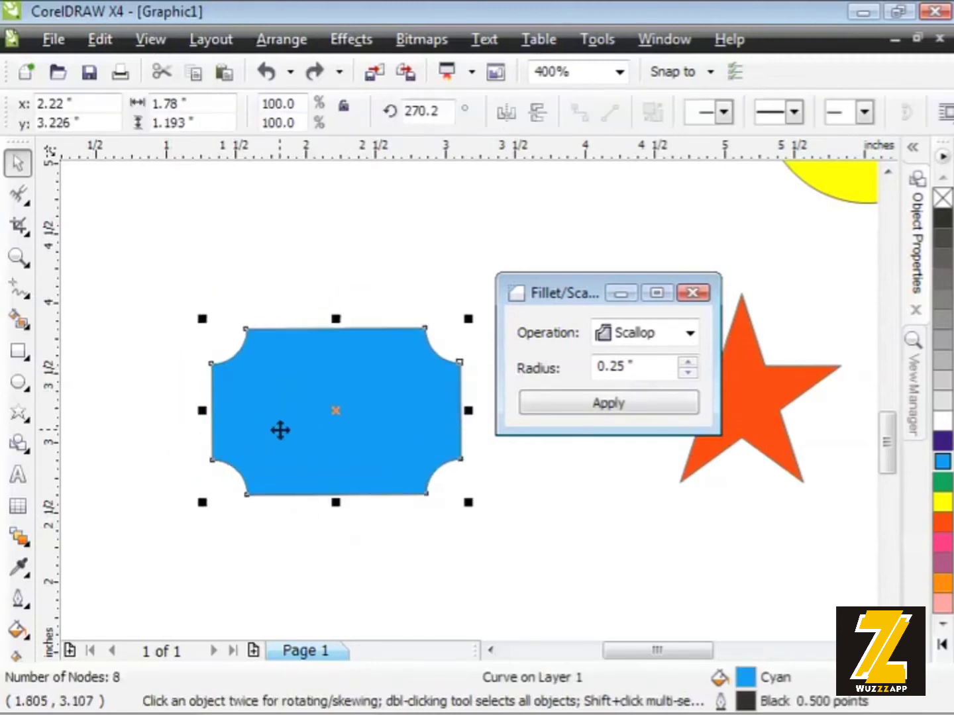
pyautogui.hotkey('ctrl', 'z')
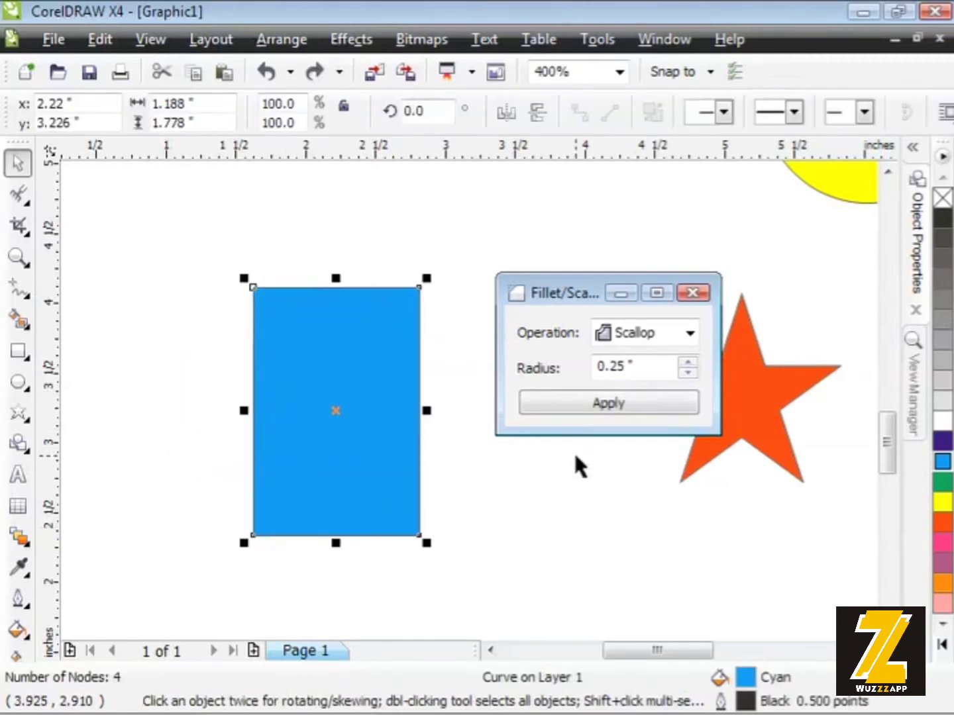
# Chamfer the rectangle's corners at 0.5" distance, then undo it.
pyautogui.click(690, 334)
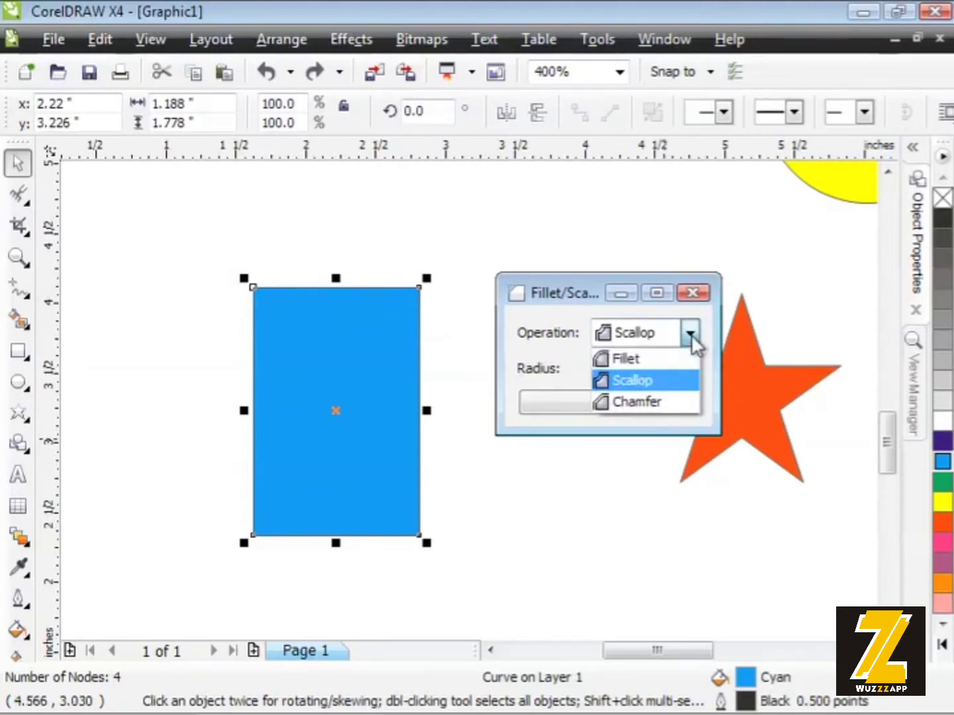
pyautogui.click(667, 401)
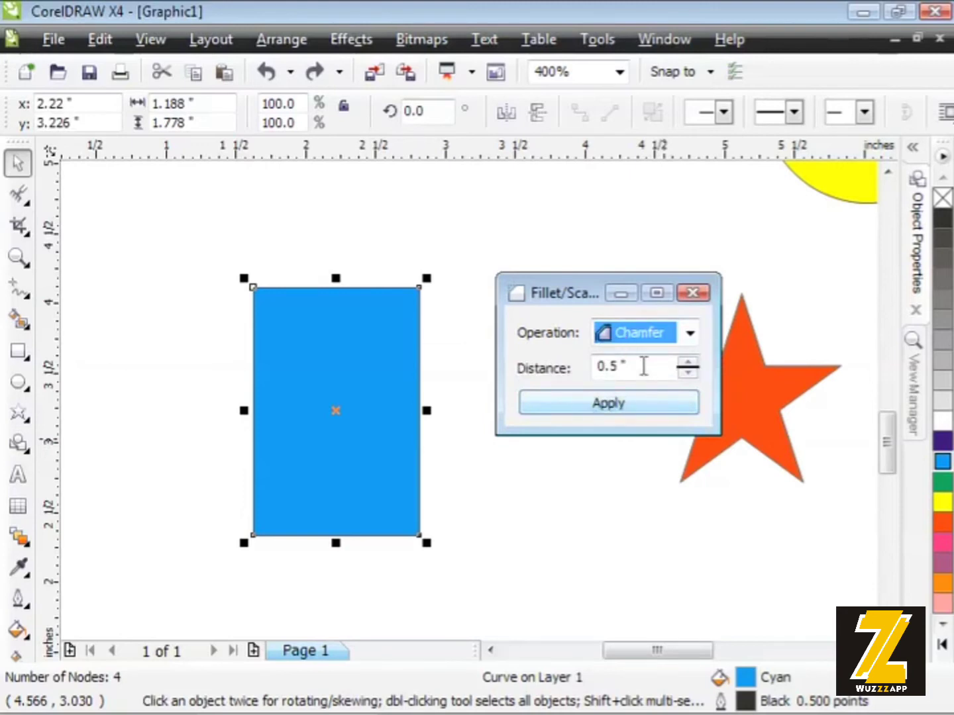
pyautogui.moveTo(643, 366); pyautogui.dragTo(588, 368)
pyautogui.click(542, 407)
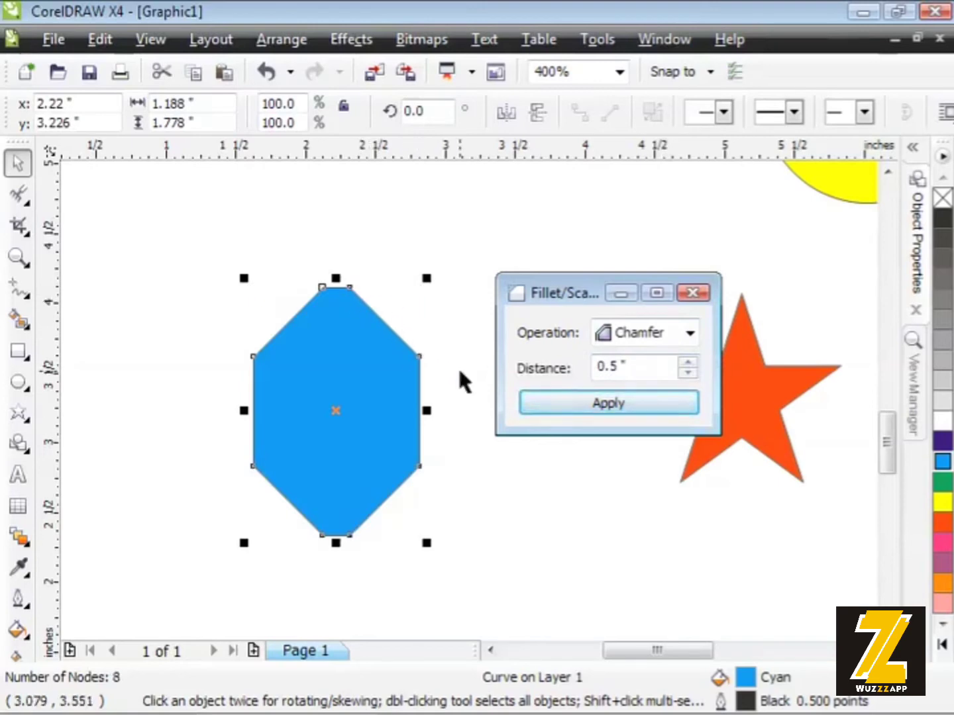
pyautogui.hotkey('ctrl', 'z')
# Chamfer the rectangle at 0.25" and move the eight-node shape to 1.254", 2.791".
pyautogui.click(610, 369)
pyautogui.write('2')
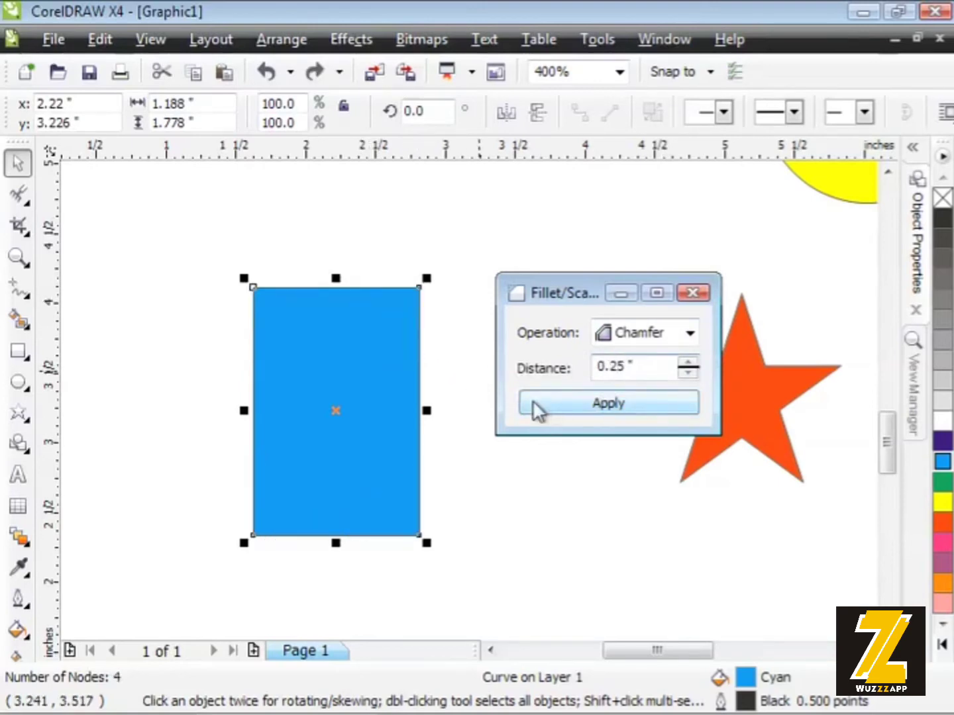
pyautogui.click(533, 402)
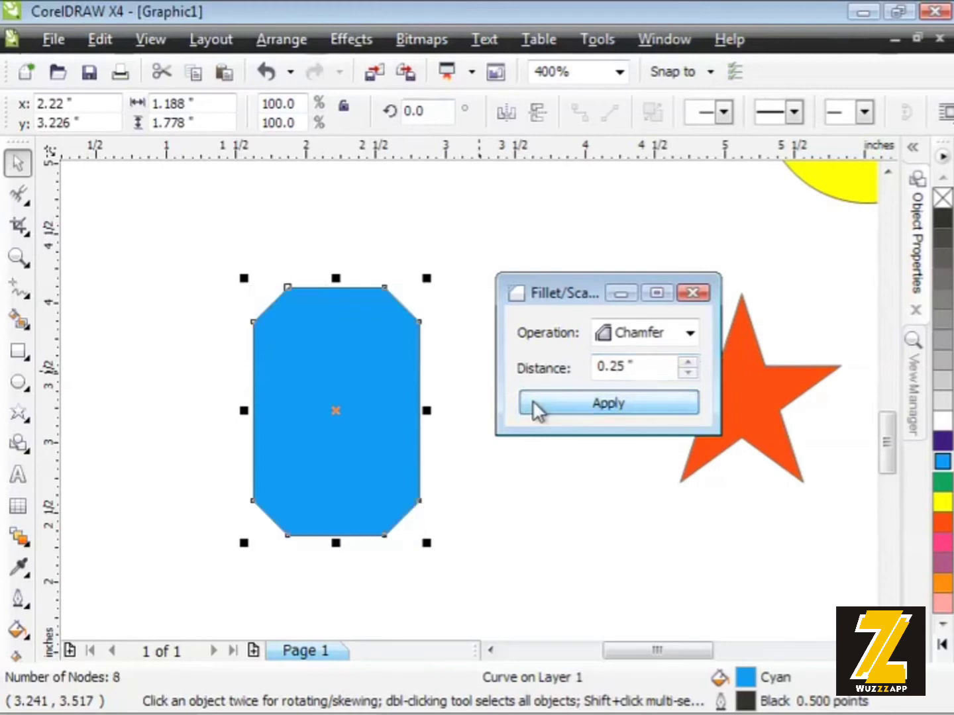
pyautogui.click(458, 348)
pyautogui.moveTo(368, 383); pyautogui.dragTo(273, 365)
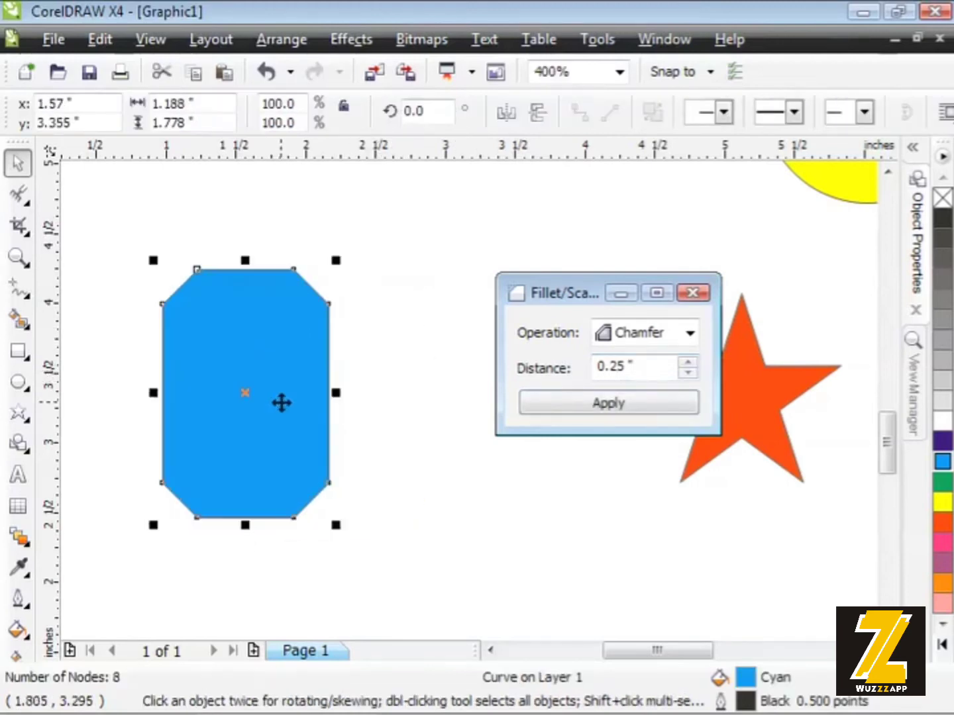
pyautogui.moveTo(275, 299); pyautogui.dragTo(237, 372)
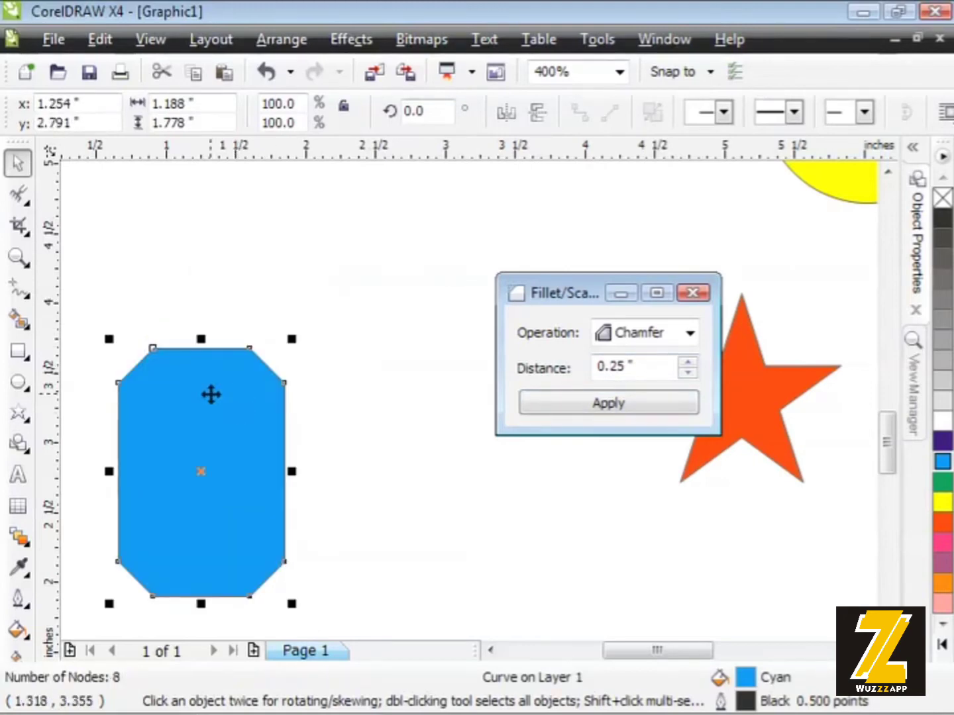
# Delete the chamfered rectangle, then move the star left and enlarge it to about 2.17" wide.
pyautogui.press('Delete')
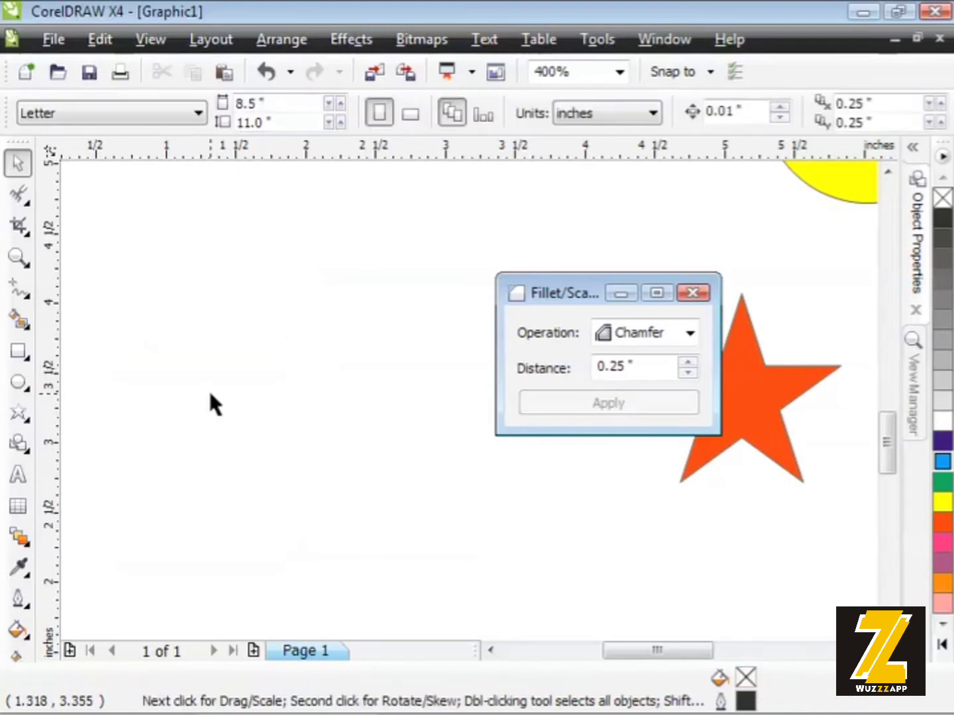
pyautogui.moveTo(753, 398); pyautogui.dragTo(240, 313)
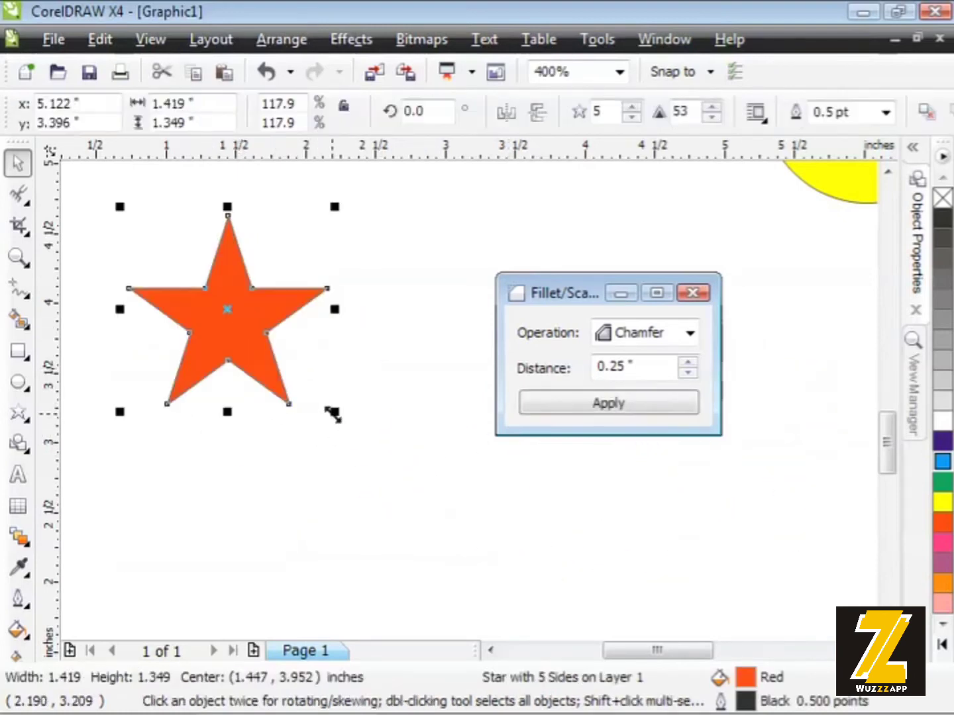
pyautogui.moveTo(331, 414); pyautogui.dragTo(387, 494)
pyautogui.moveTo(245, 313); pyautogui.dragTo(276, 362)
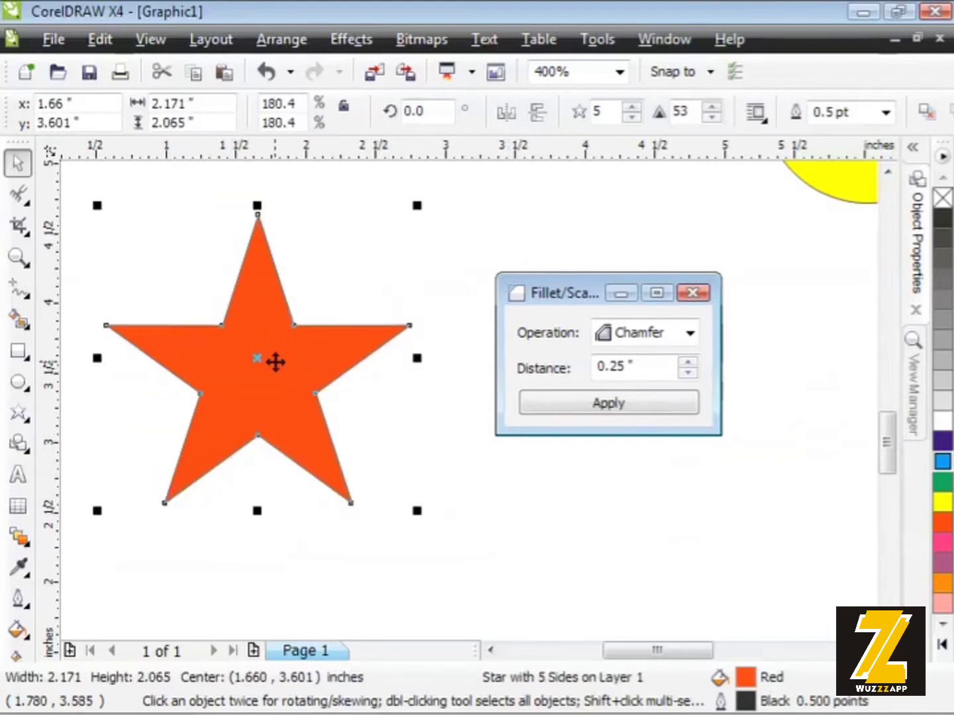
pyautogui.moveTo(568, 289); pyautogui.dragTo(592, 306)
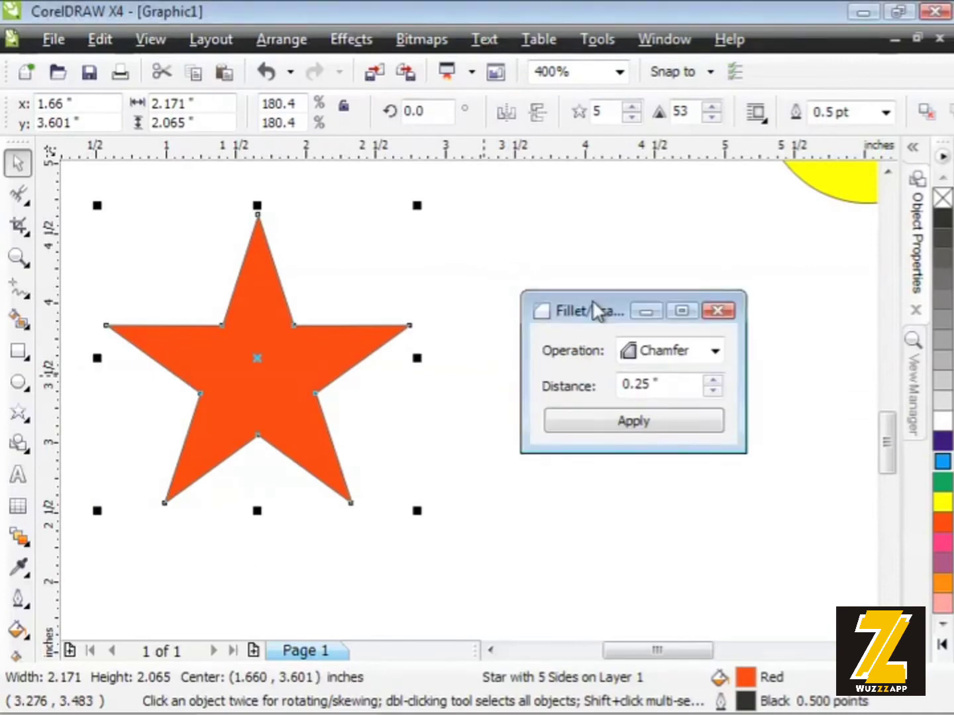
pyautogui.moveTo(321, 346); pyautogui.dragTo(341, 365)
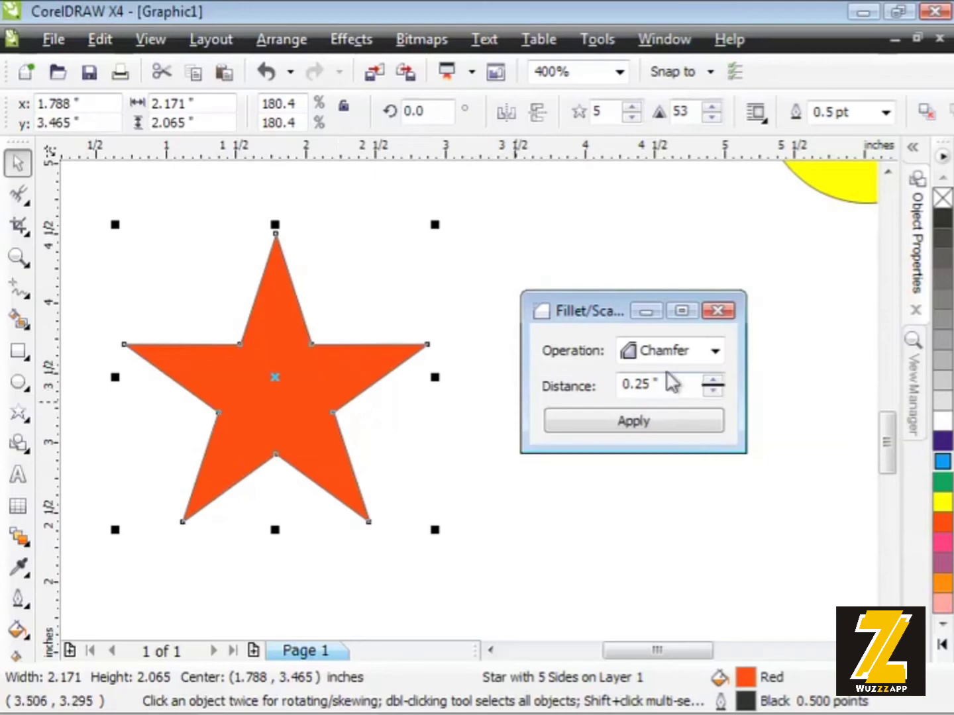
# Fillet the orange star at 0.5" radius, accepting the curve conversion and short-edge warnings.
pyautogui.click(714, 352)
pyautogui.click(692, 377)
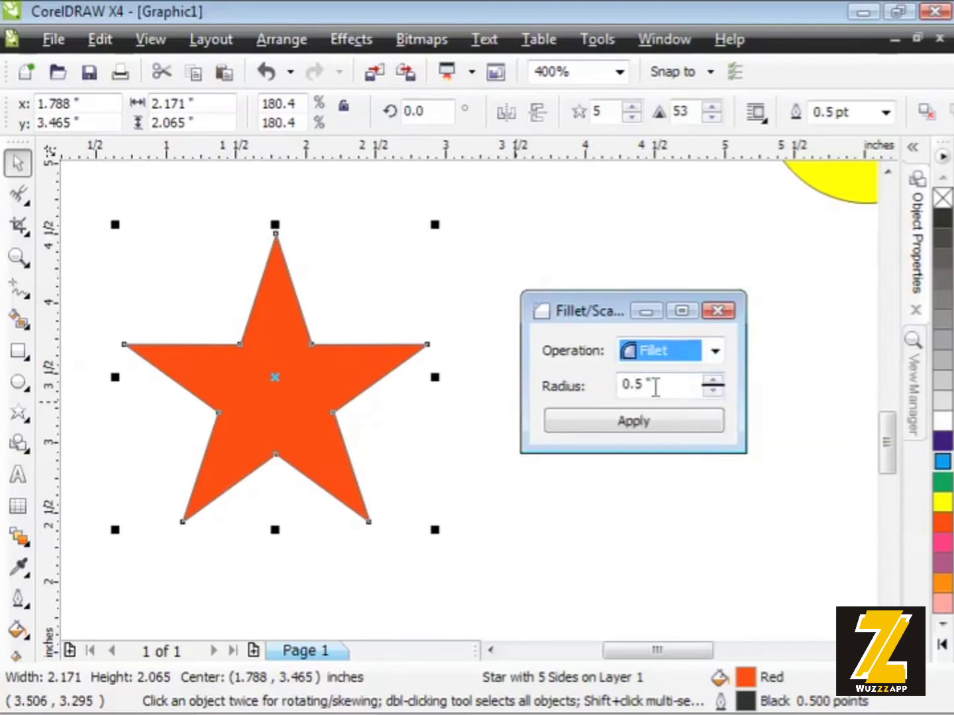
pyautogui.click(655, 387)
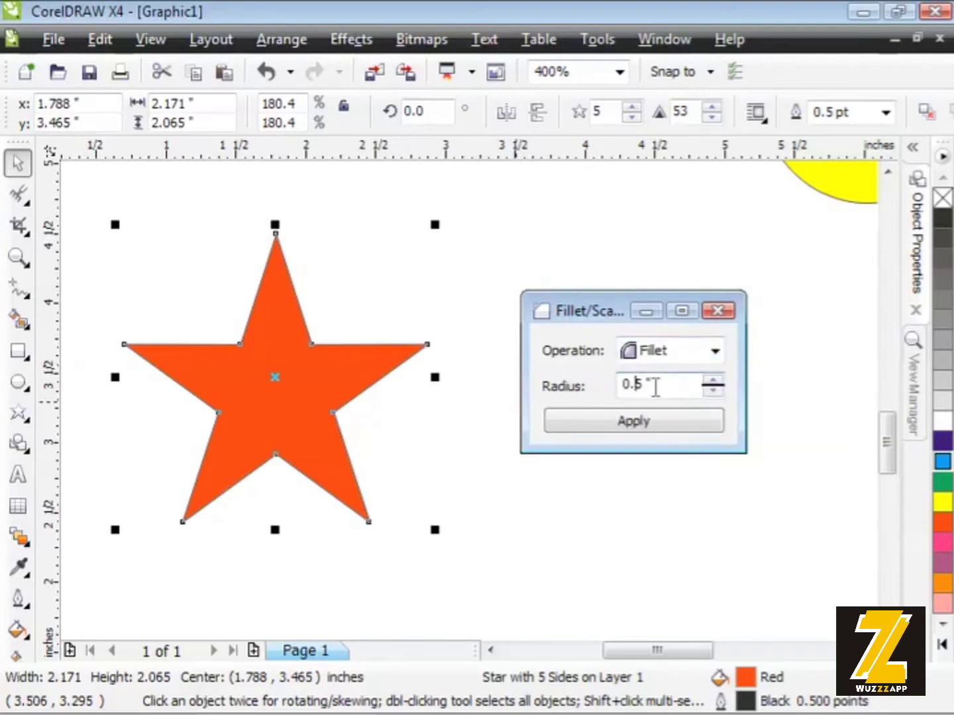
pyautogui.click(664, 428)
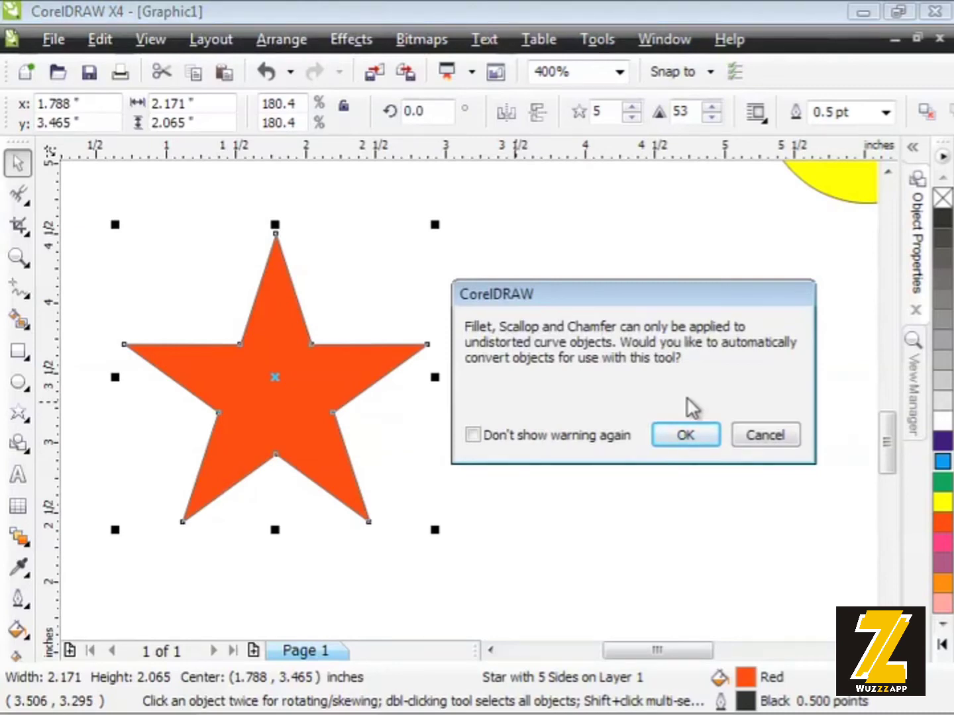
pyautogui.click(706, 437)
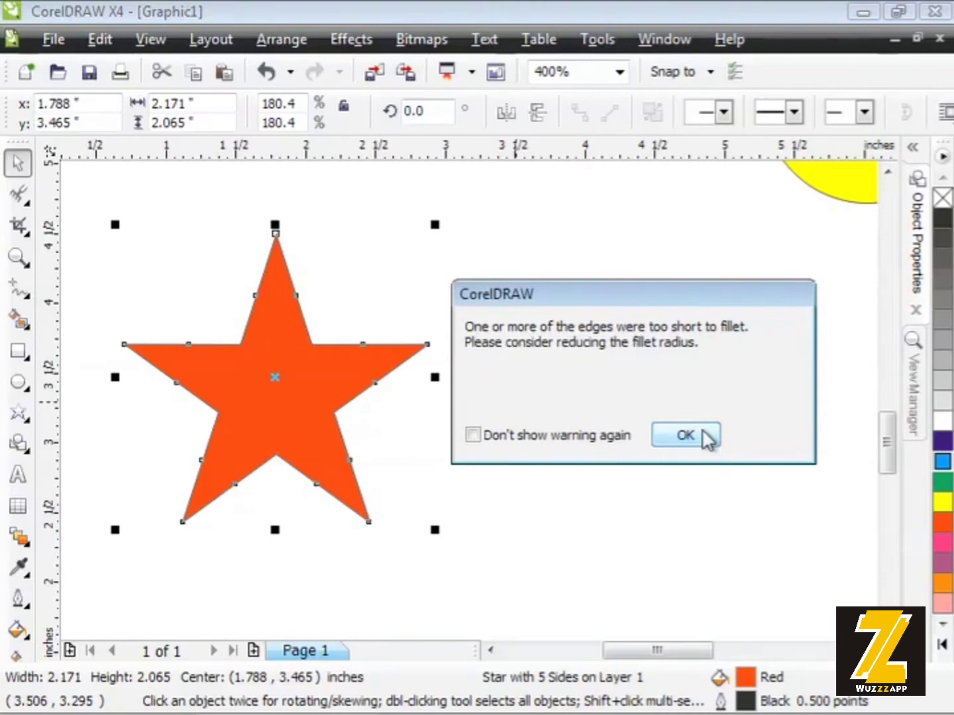
pyautogui.click(706, 438)
pyautogui.click(478, 458)
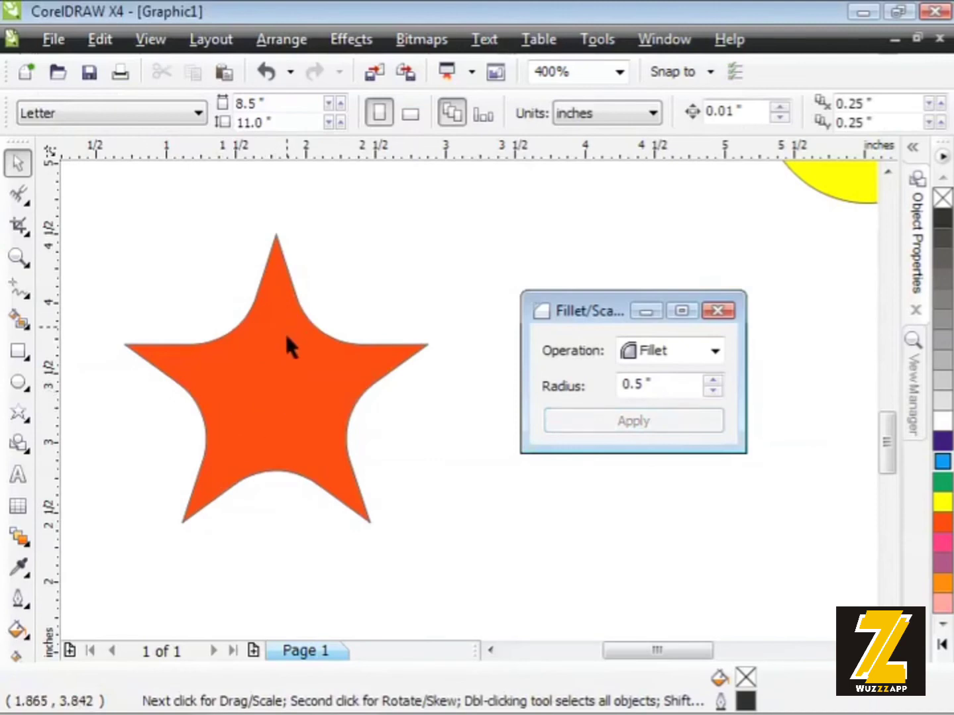
# Undo the star's fillet and reapply it with a 0.25" radius, confirming both warnings.
pyautogui.click(336, 373)
pyautogui.hotkey('ctrl', 'z')
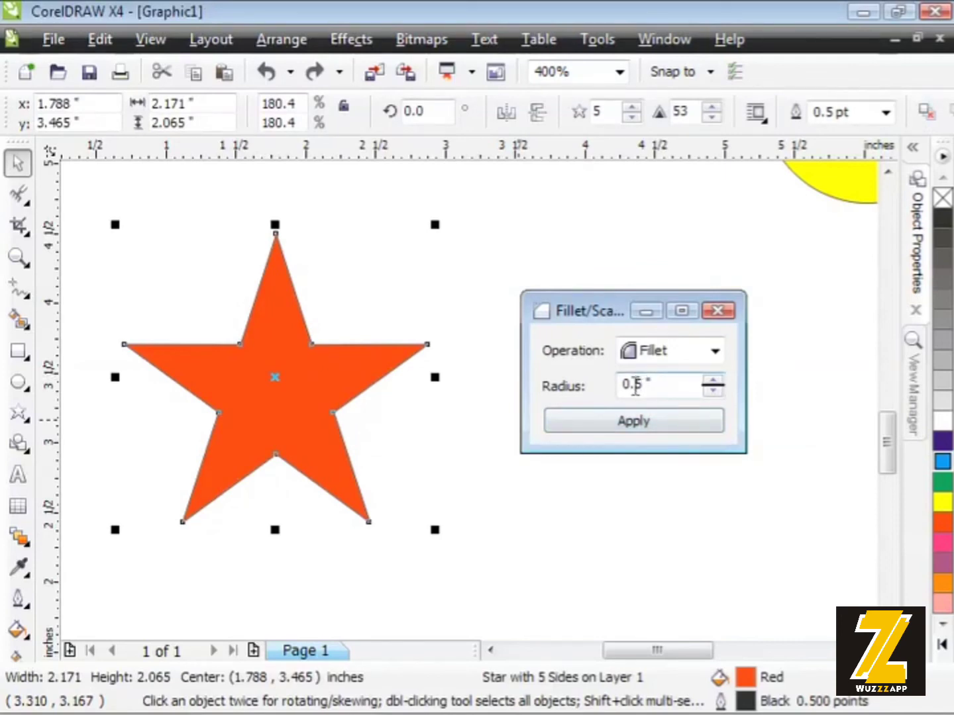
pyautogui.click(635, 387)
pyautogui.write('2')
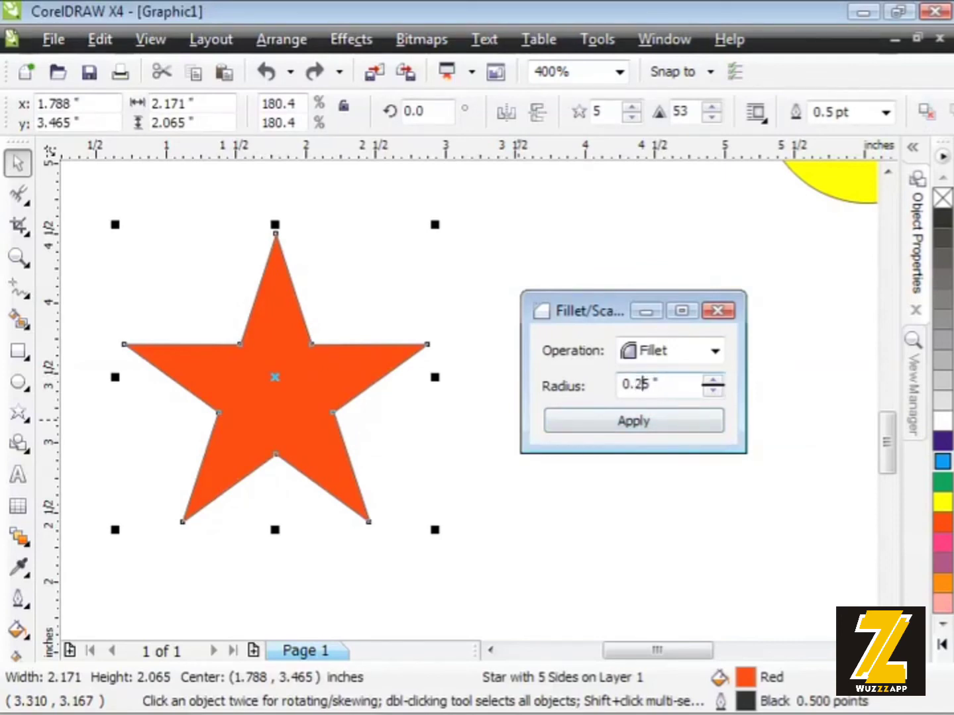
pyautogui.click(671, 433)
pyautogui.click(680, 436)
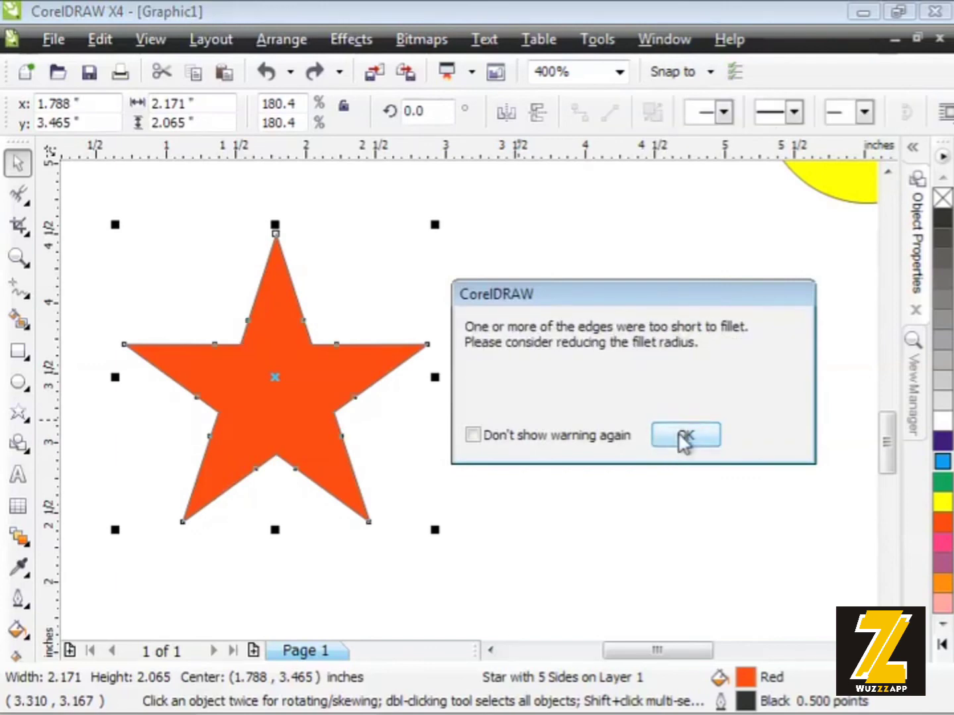
pyautogui.click(685, 440)
pyautogui.press('Escape')
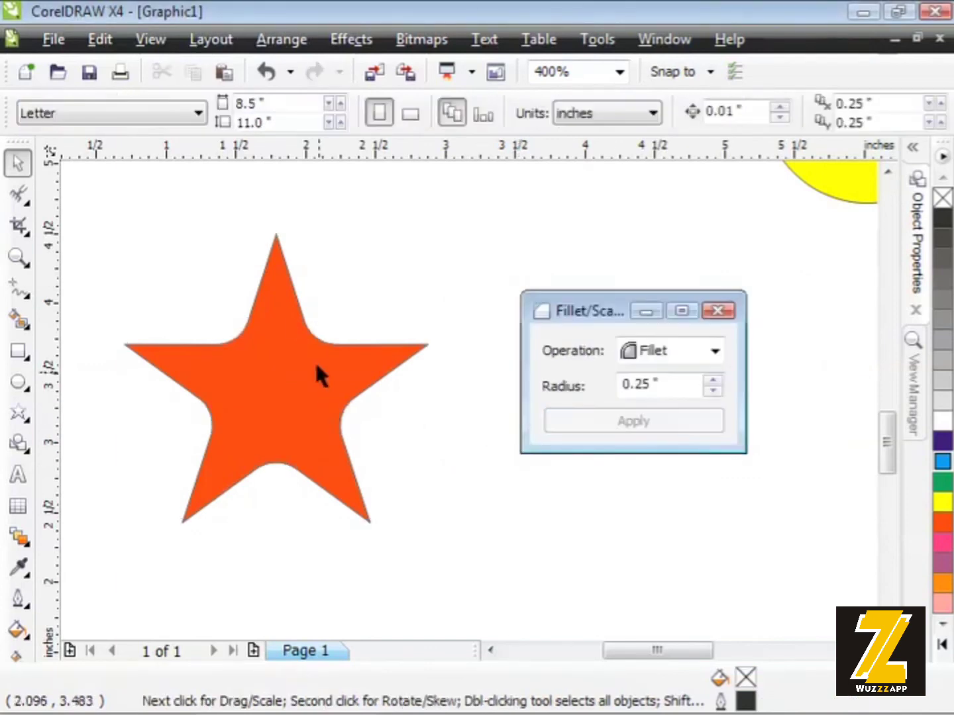